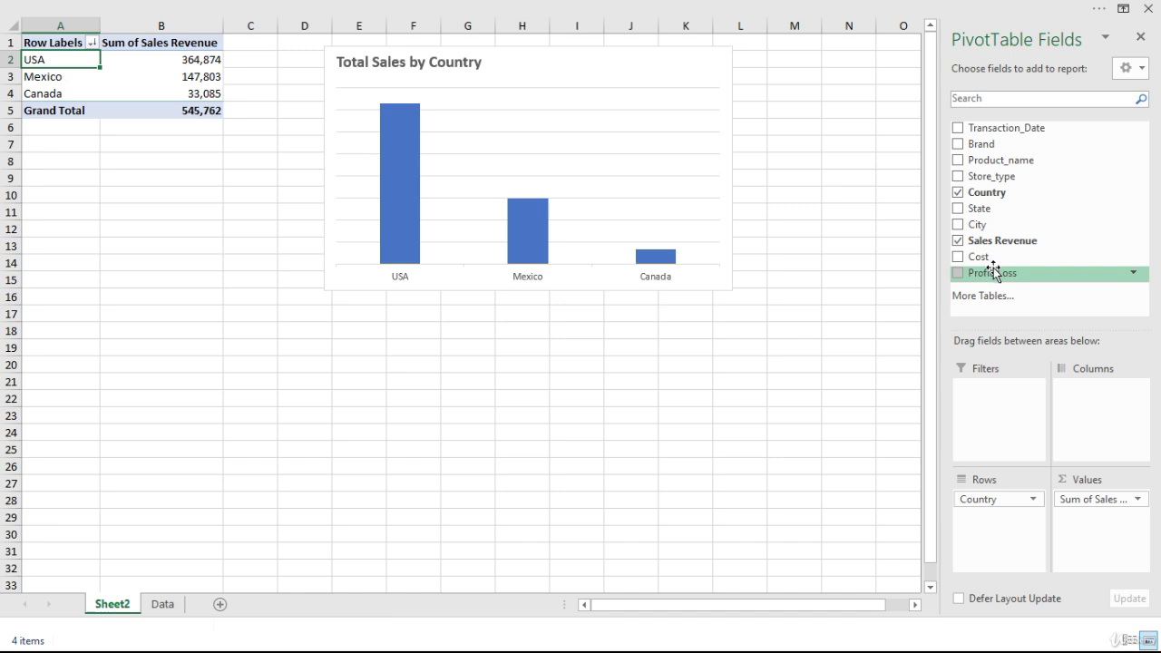
Add Profit/Loss to the pivot table values and format it as Number with a thousands separator
left_click_drag(993, 270, 1112, 537)
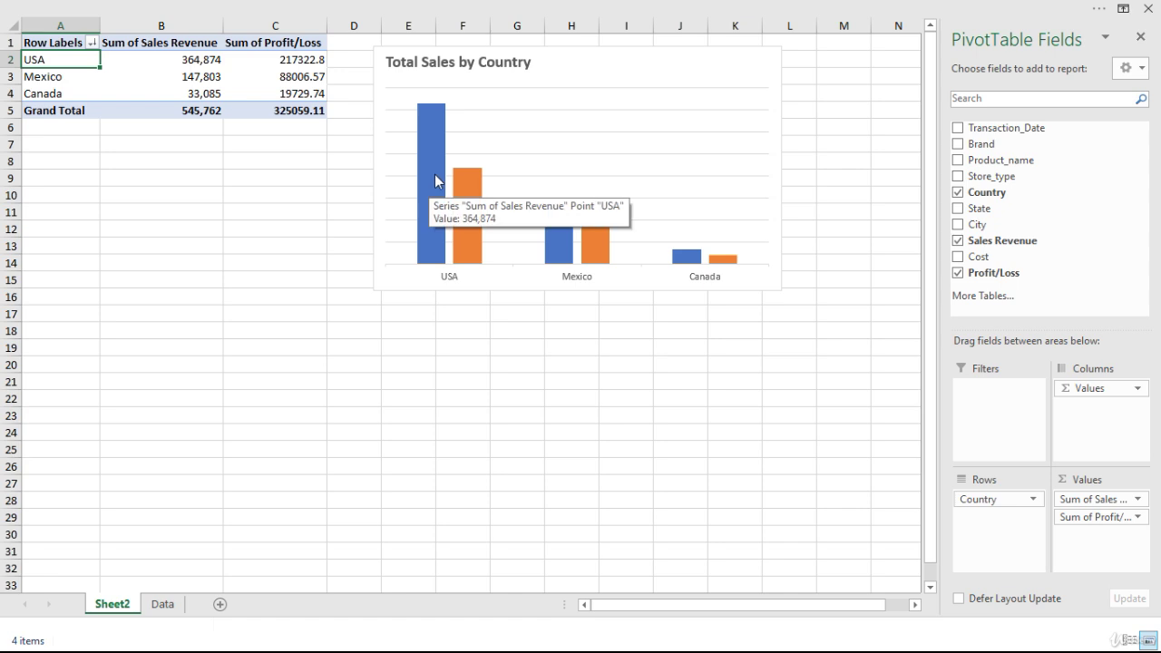
mouse_move(469, 199)
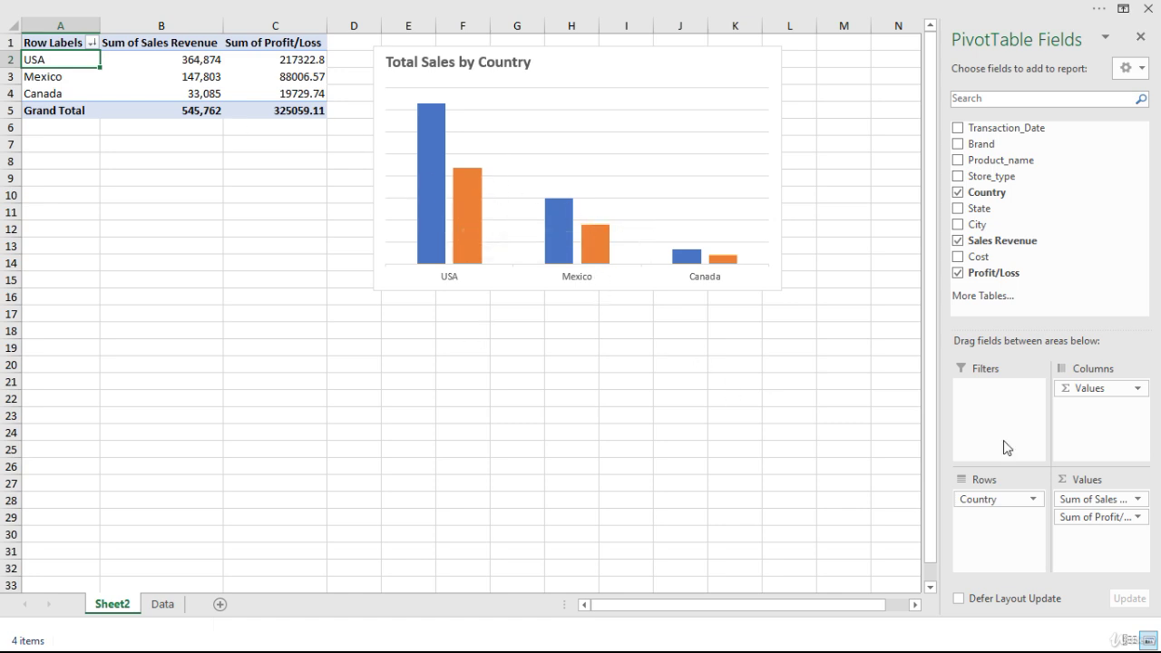
left_click(1095, 517)
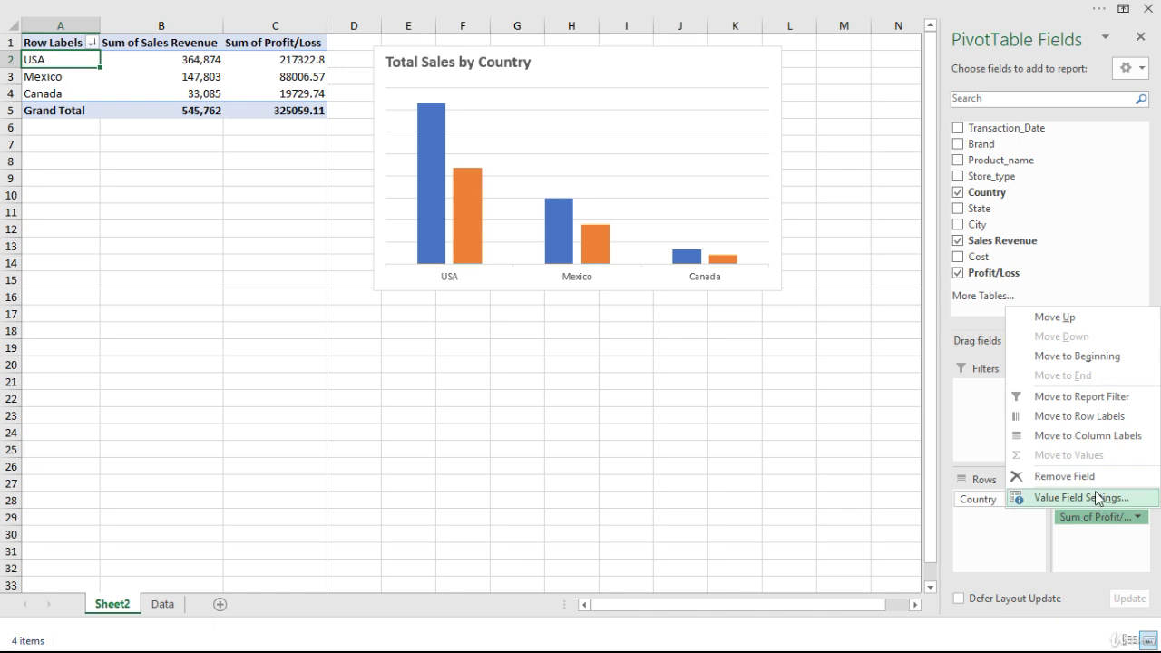
left_click(1076, 498)
left_click(544, 330)
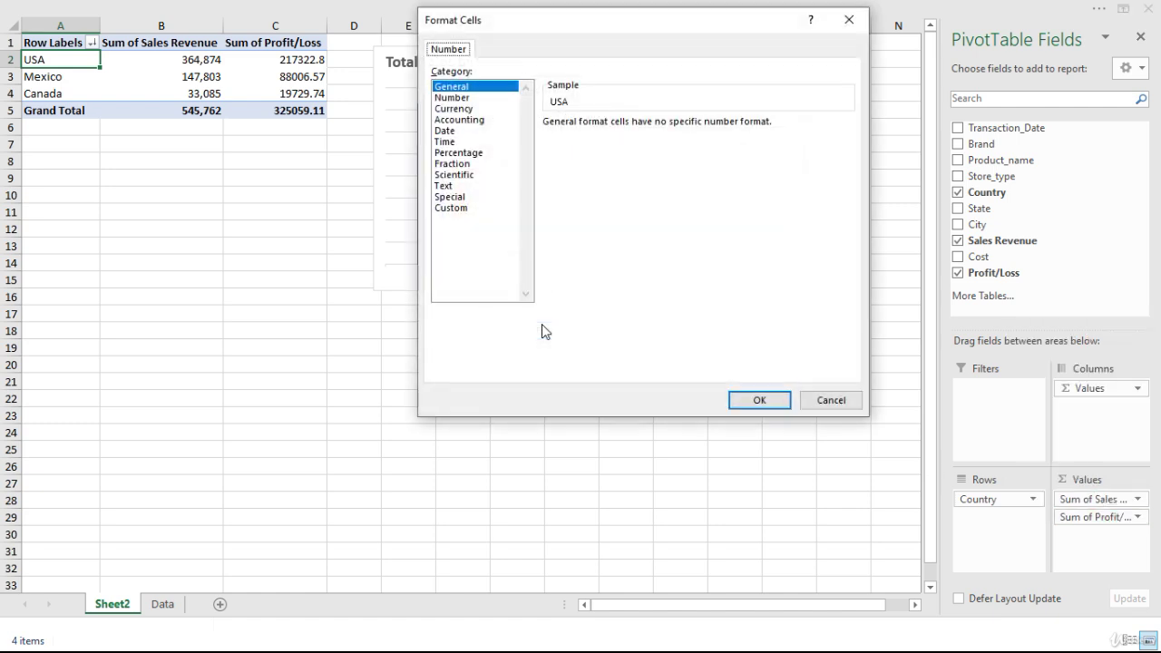
left_click(453, 98)
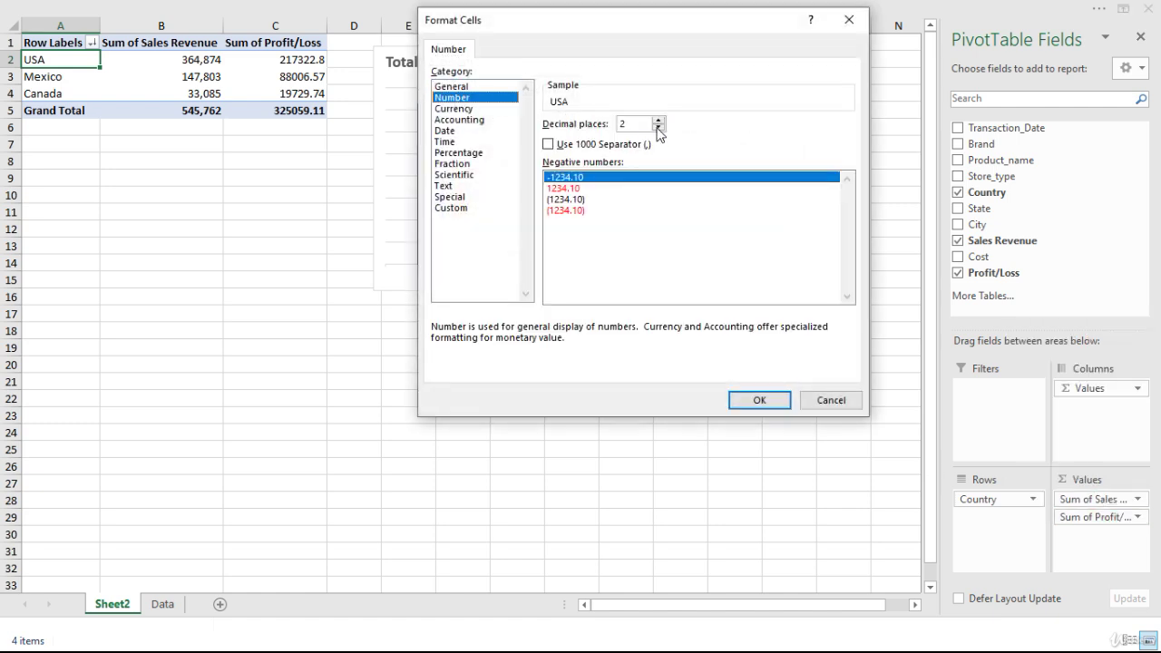
left_click(549, 144)
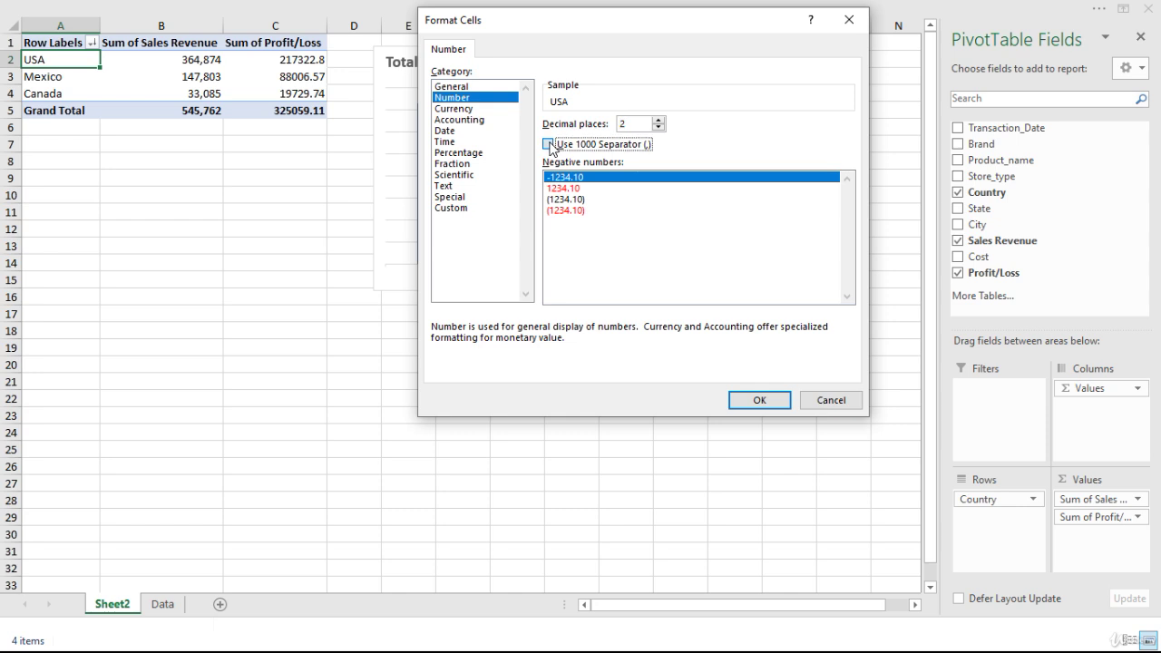
left_click(749, 402)
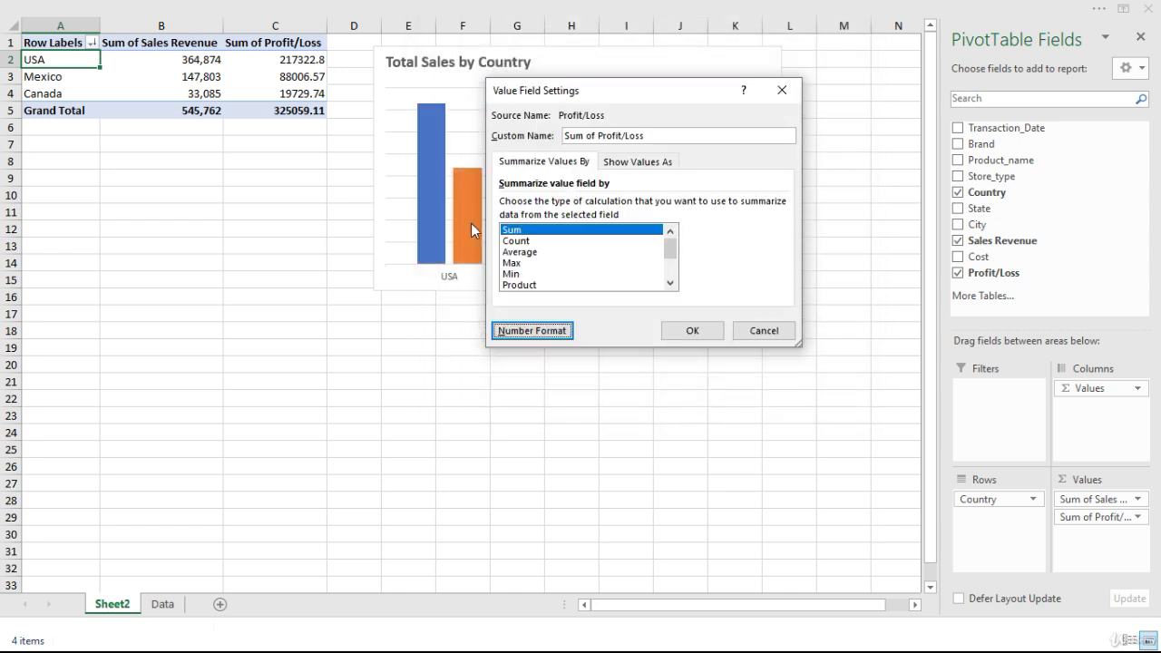
left_click(692, 330)
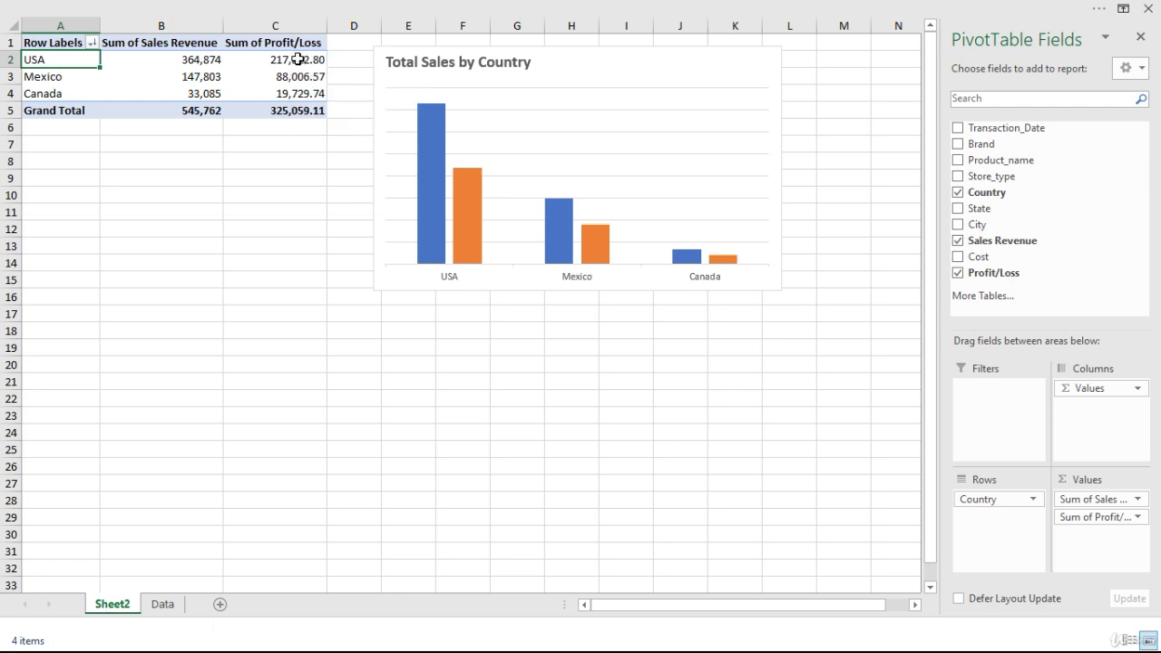
Set the number format of the Sum of Profit/Loss value field to 0 decimal places
left_click(1108, 518)
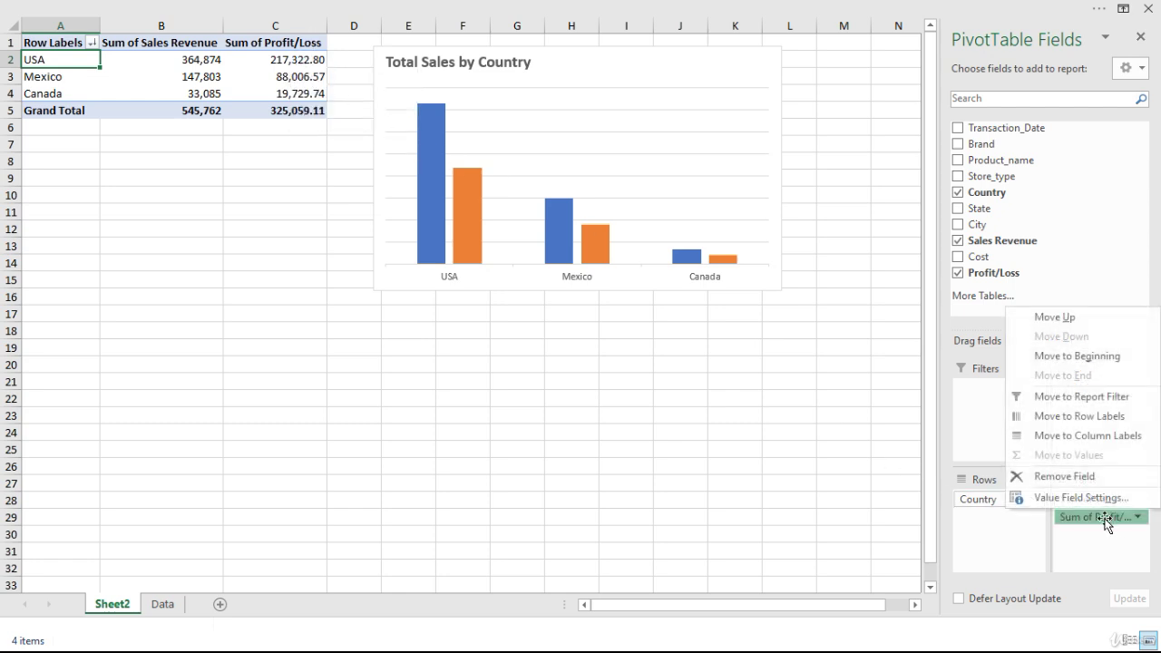
left_click(1070, 497)
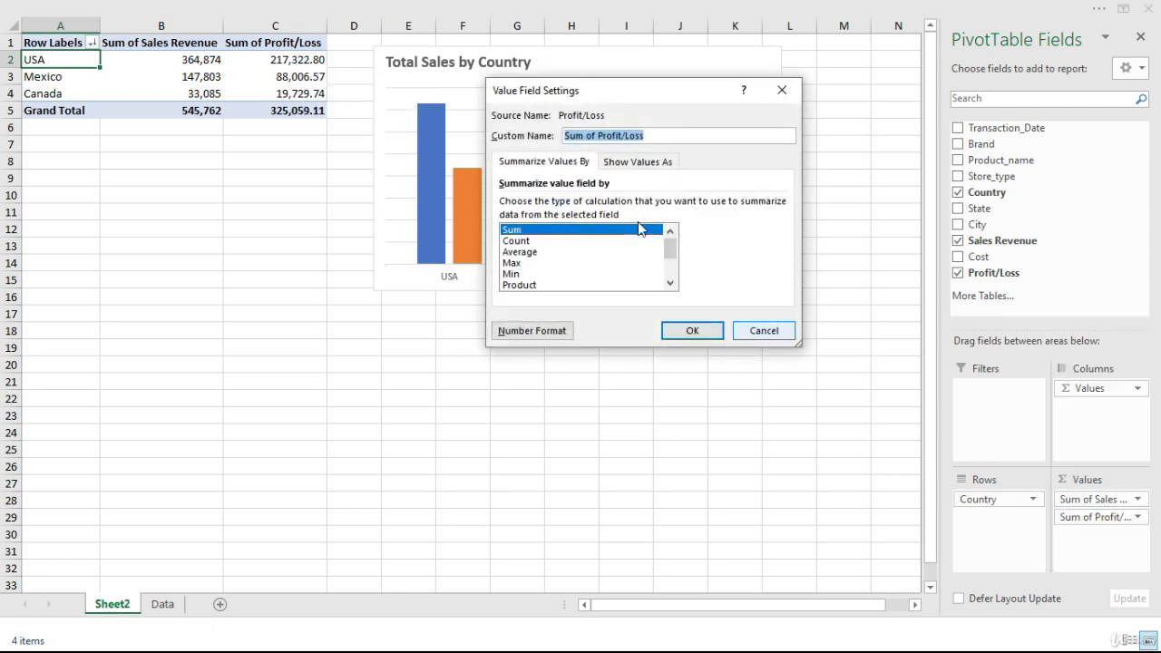
left_click(548, 332)
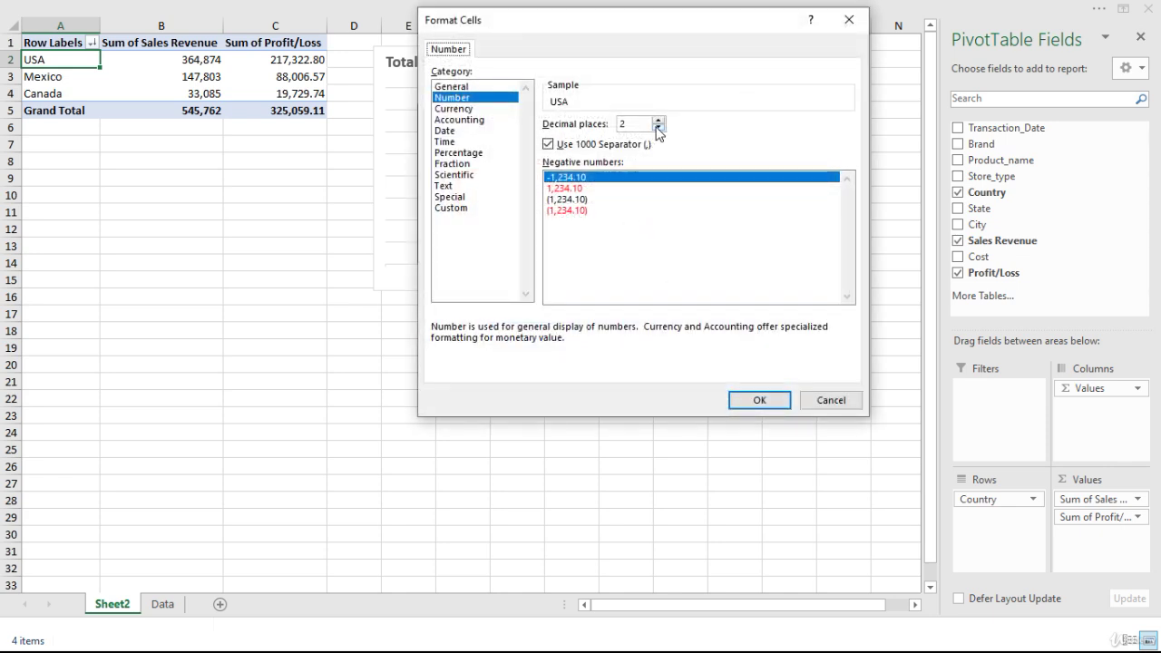
left_click(659, 129)
left_click(658, 129)
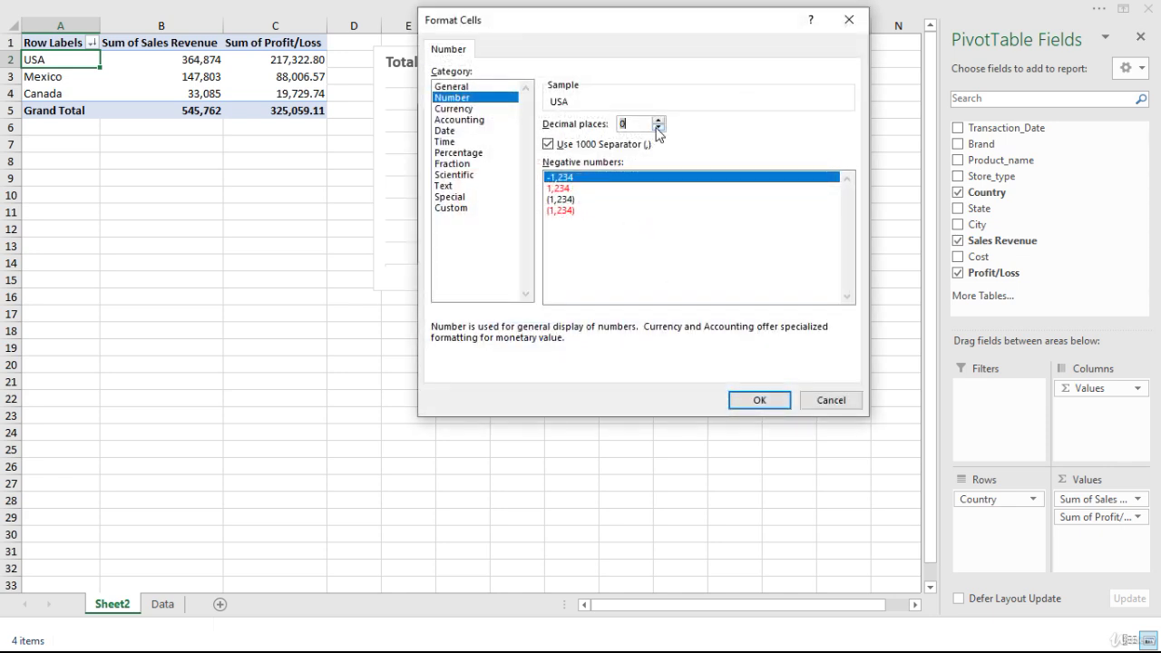
left_click(752, 400)
left_click(703, 331)
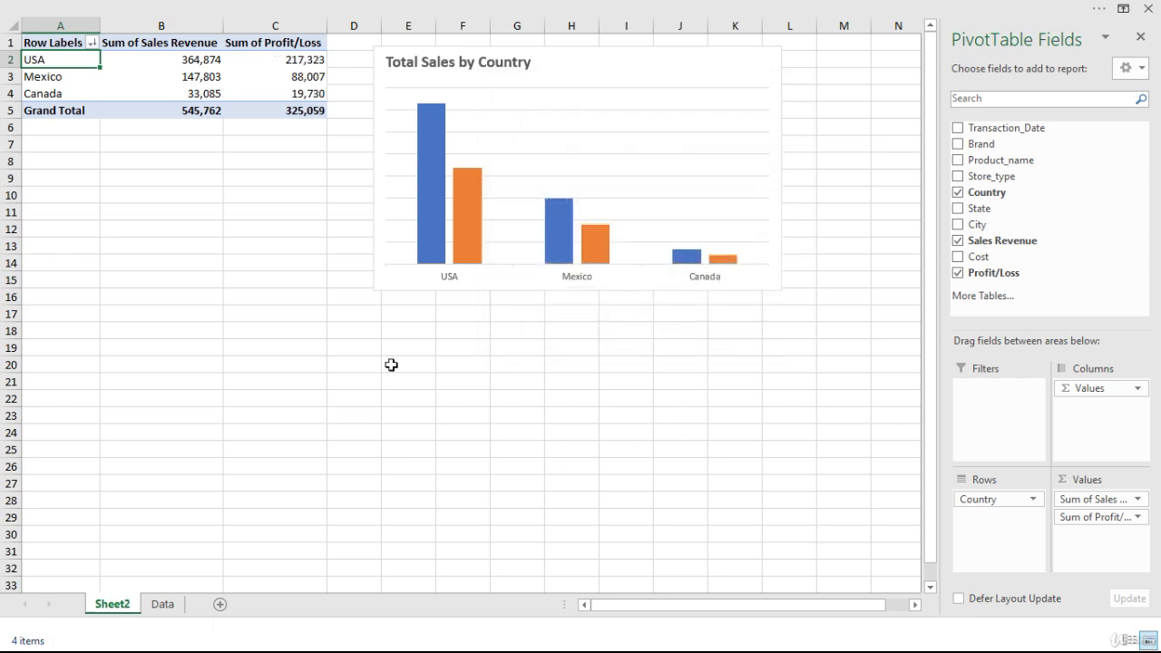
Remove the Sum of Profit/Loss field from the pivot table values
left_click(293, 59)
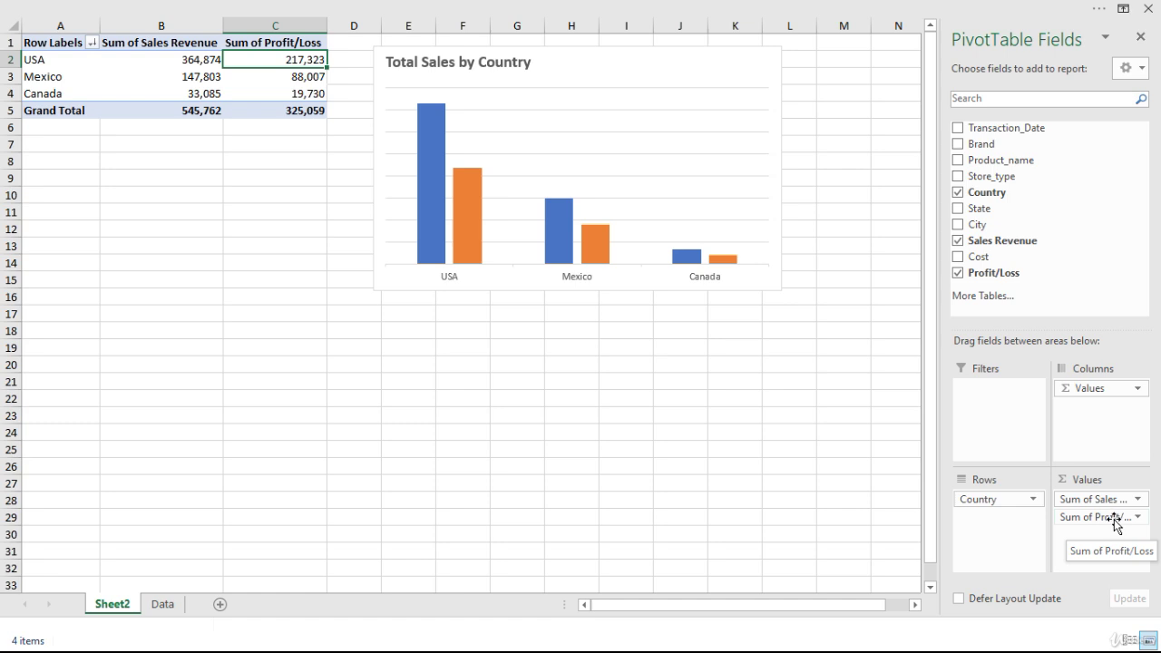
left_click_drag(1113, 519, 847, 515)
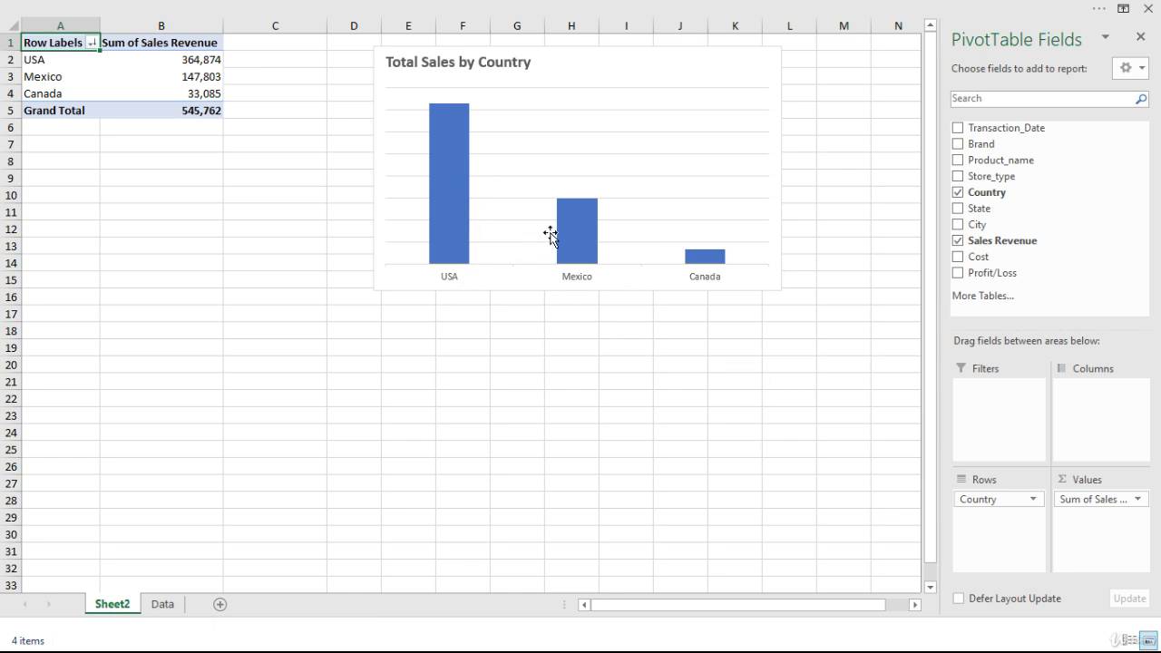
Add State below Country on the chart's category axis, and reposition and enlarge the chart to fit the state labels
left_click_drag(627, 69, 601, 144)
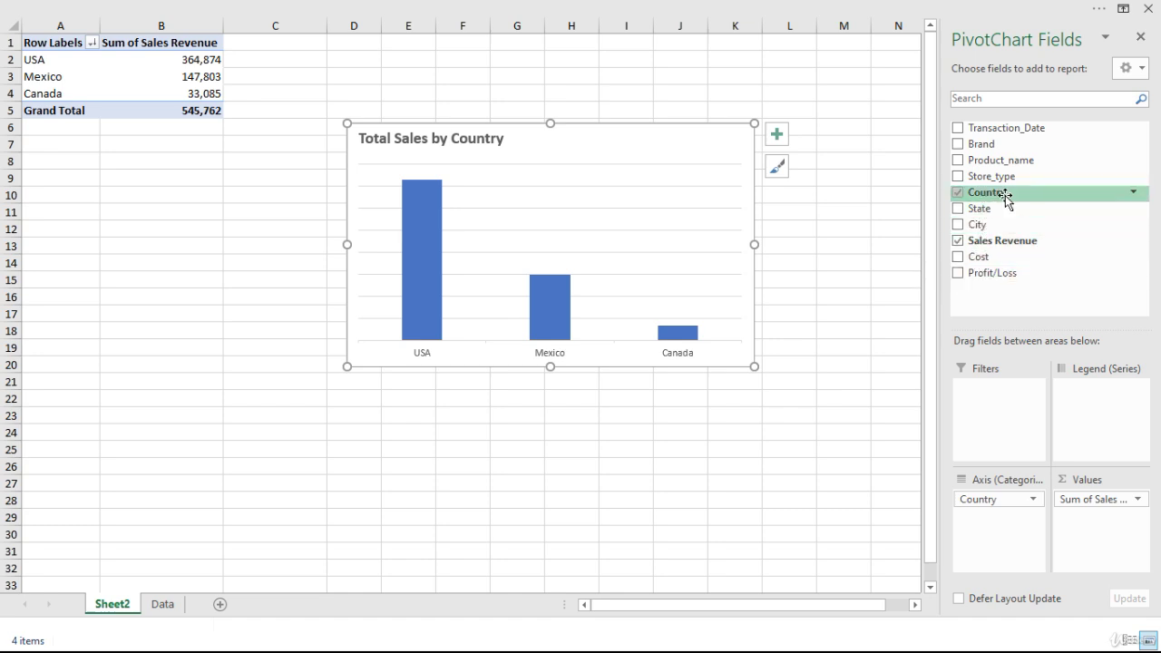
left_click_drag(980, 210, 1003, 532)
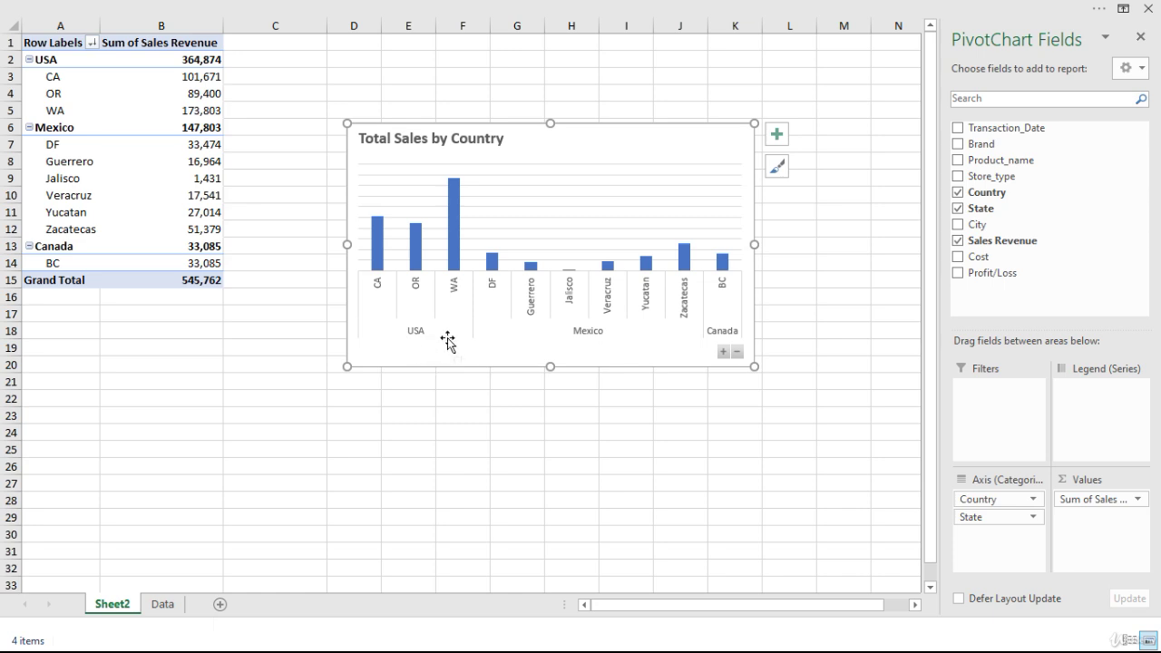
left_click_drag(348, 367, 226, 433)
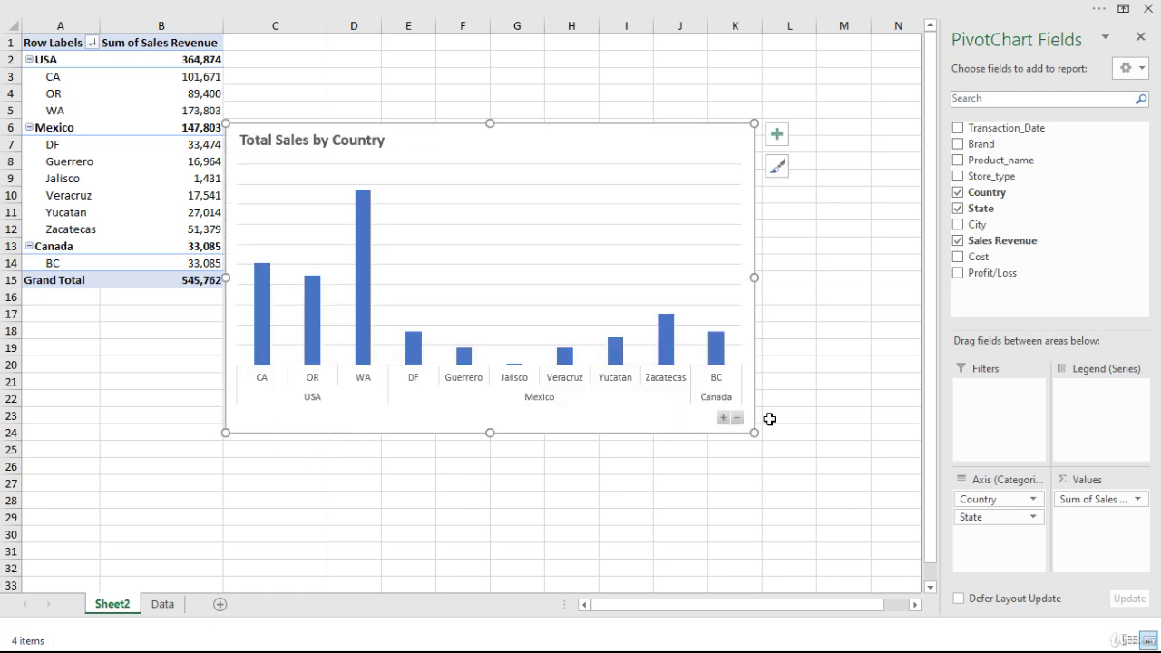
left_click_drag(756, 436, 864, 434)
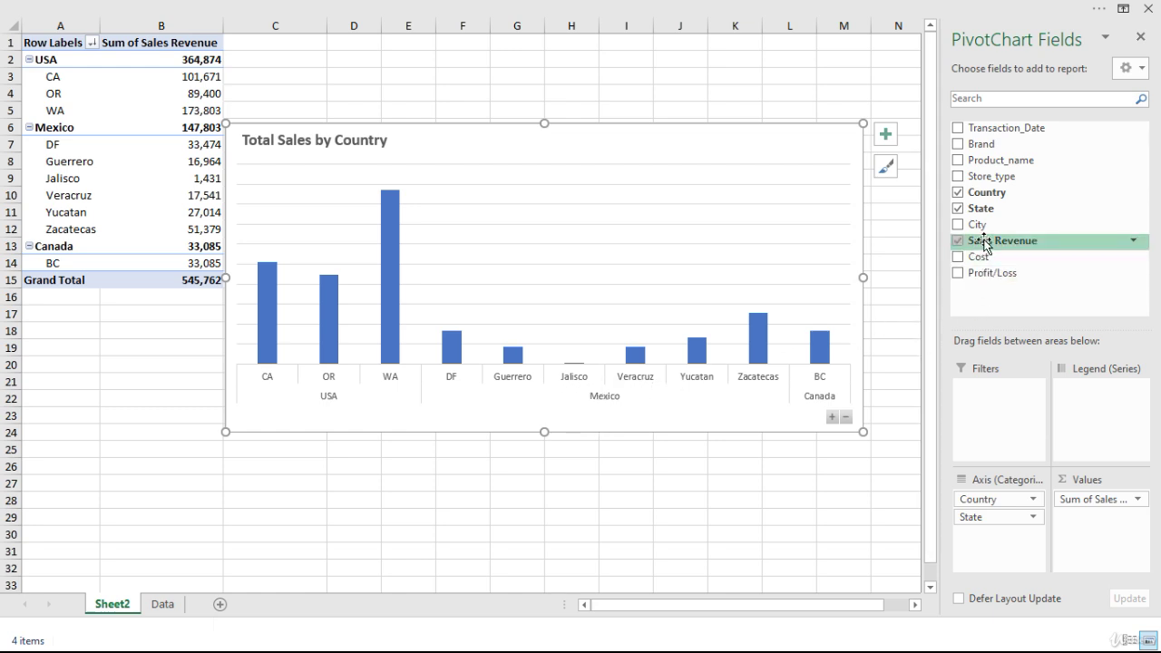
Add City below State on the chart's category axis and widen the chart to fit the city labels
left_click_drag(976, 226, 994, 552)
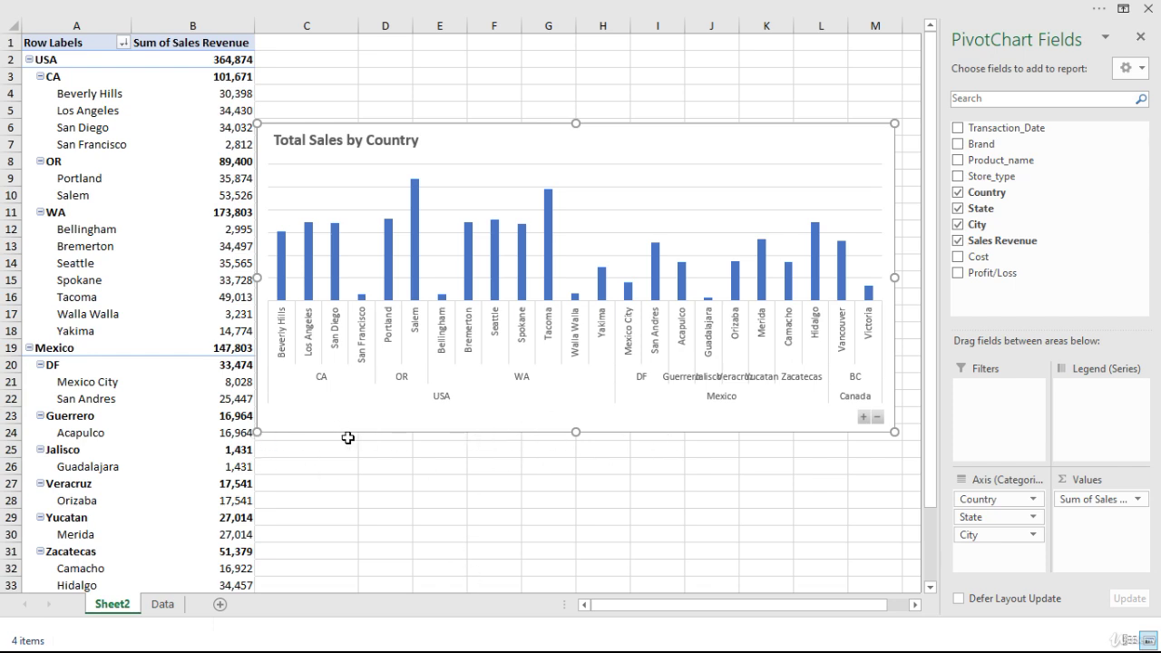
left_click_drag(257, 432, 151, 458)
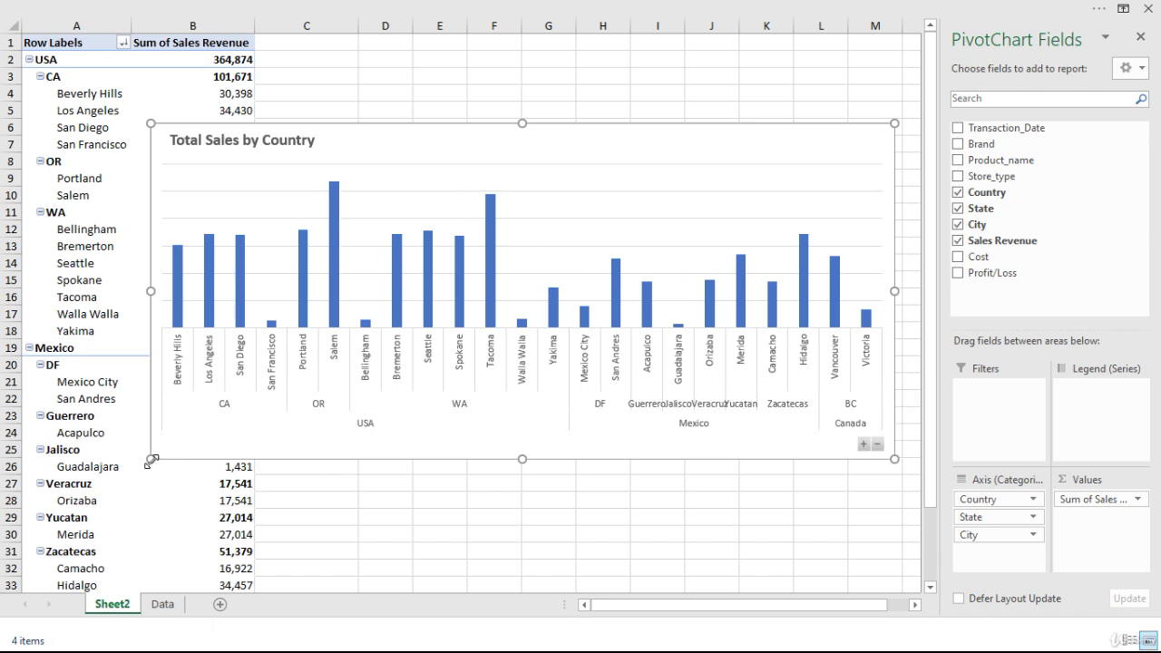
left_click_drag(151, 460, 119, 468)
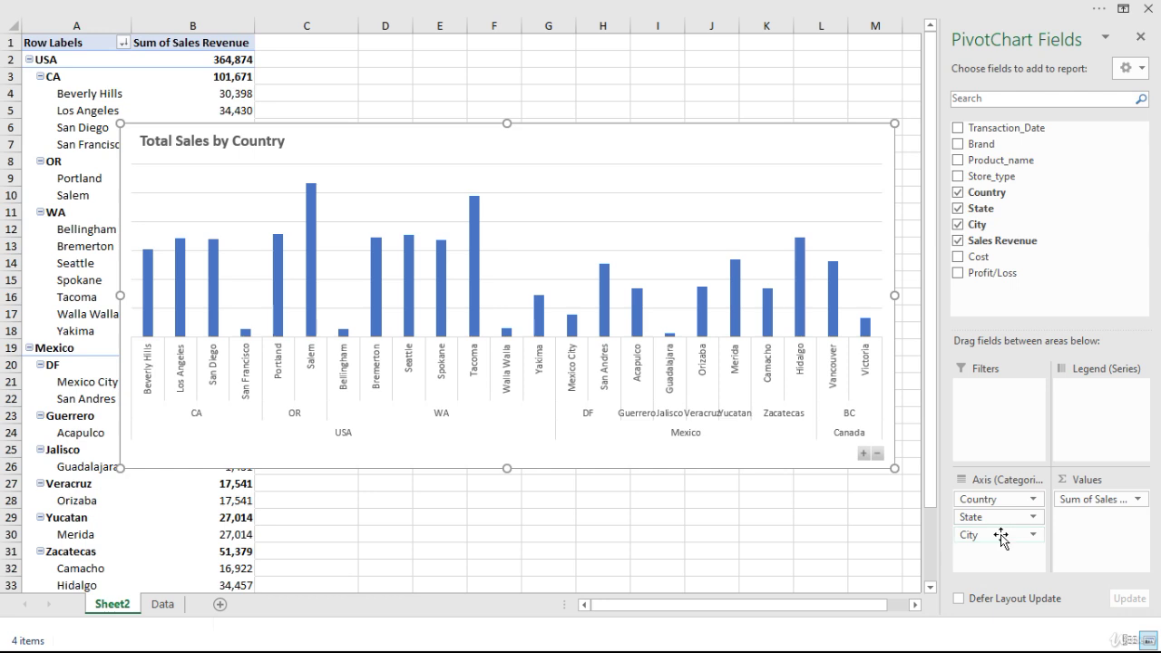
Move the City field from the axis categories to the legend series, and make the chart narrower and place it lower
left_click_drag(1003, 536, 1105, 437)
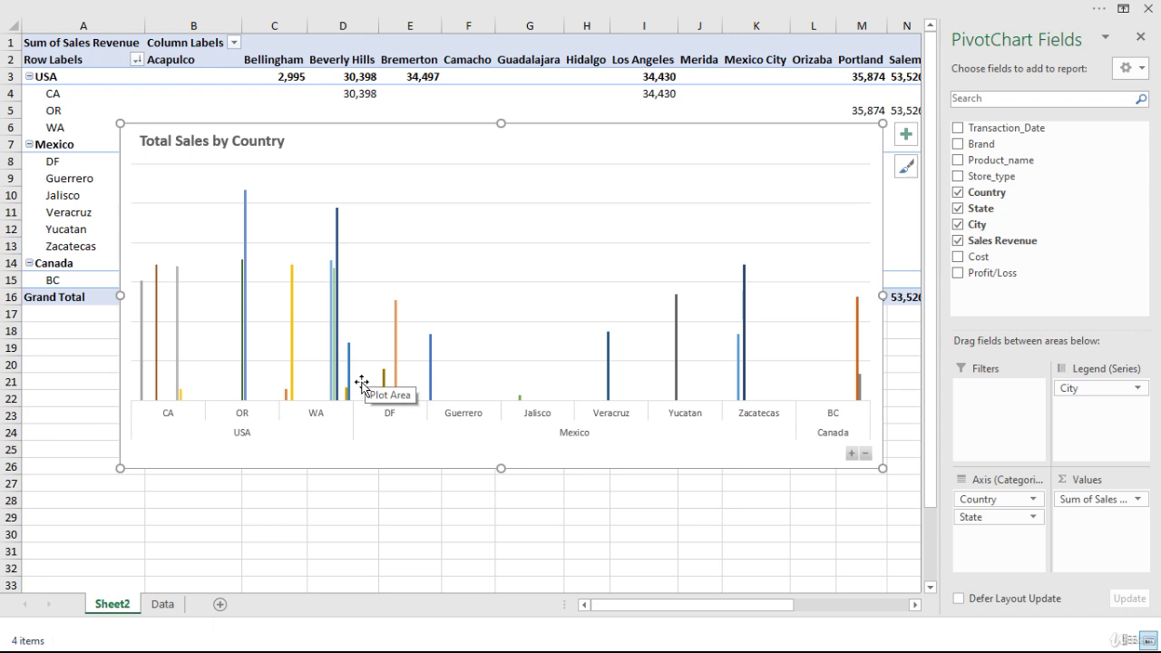
left_click_drag(119, 467, 267, 467)
left_click_drag(704, 145, 653, 200)
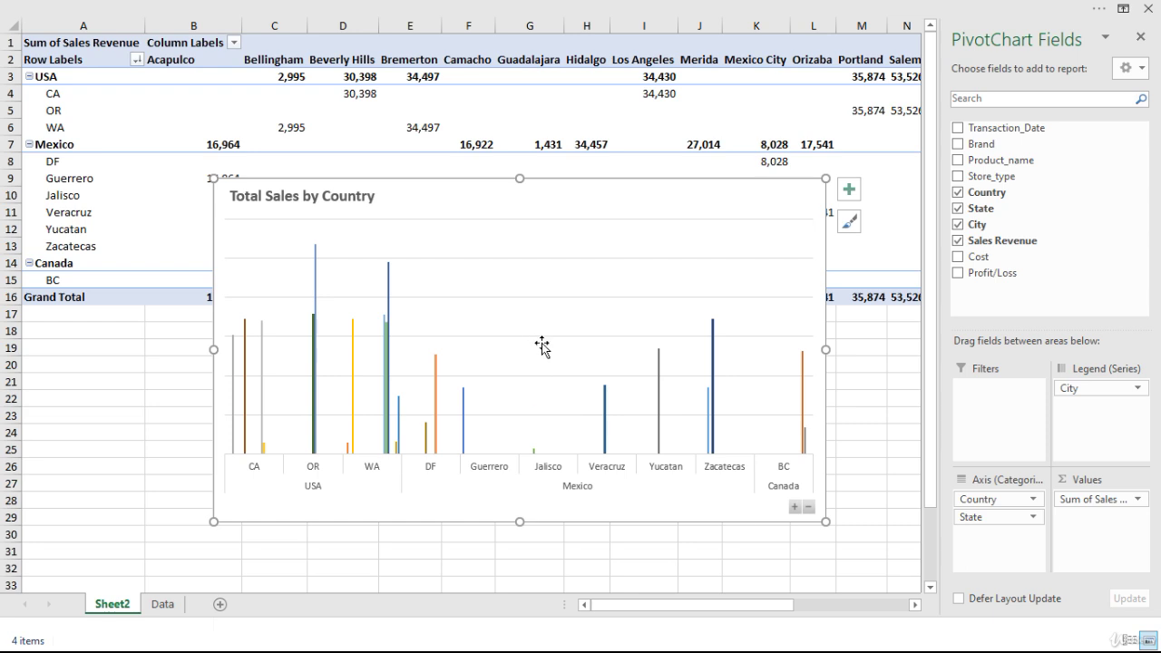
Change the Total Sales by Country chart type to Stacked Column
key("alt")
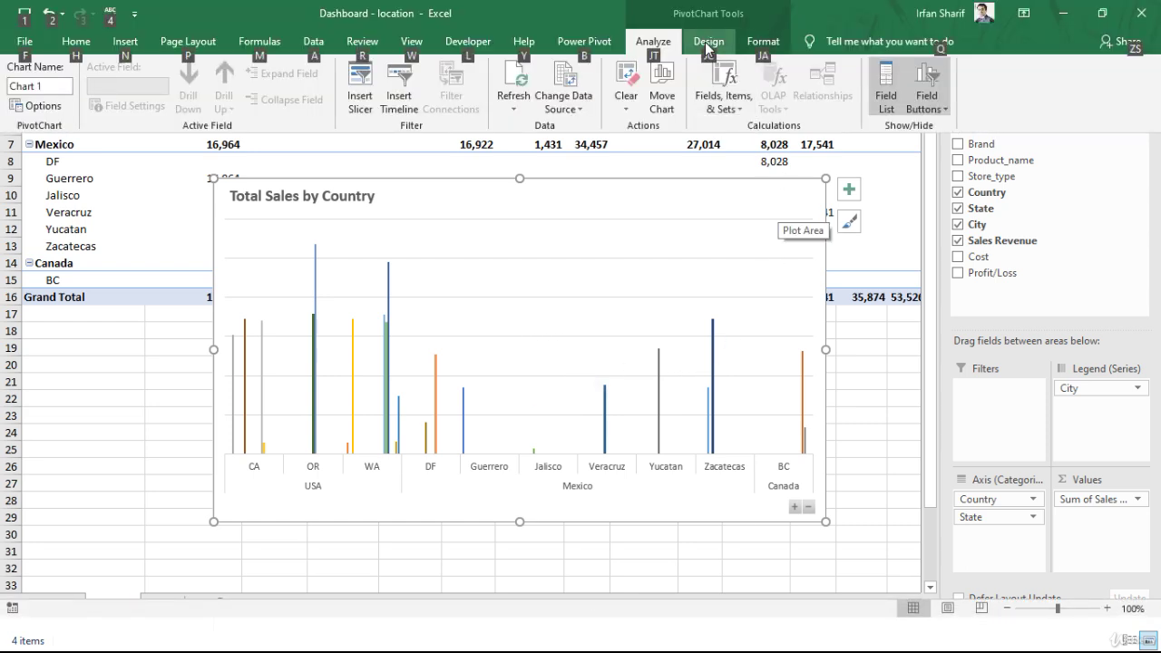
left_click(706, 47)
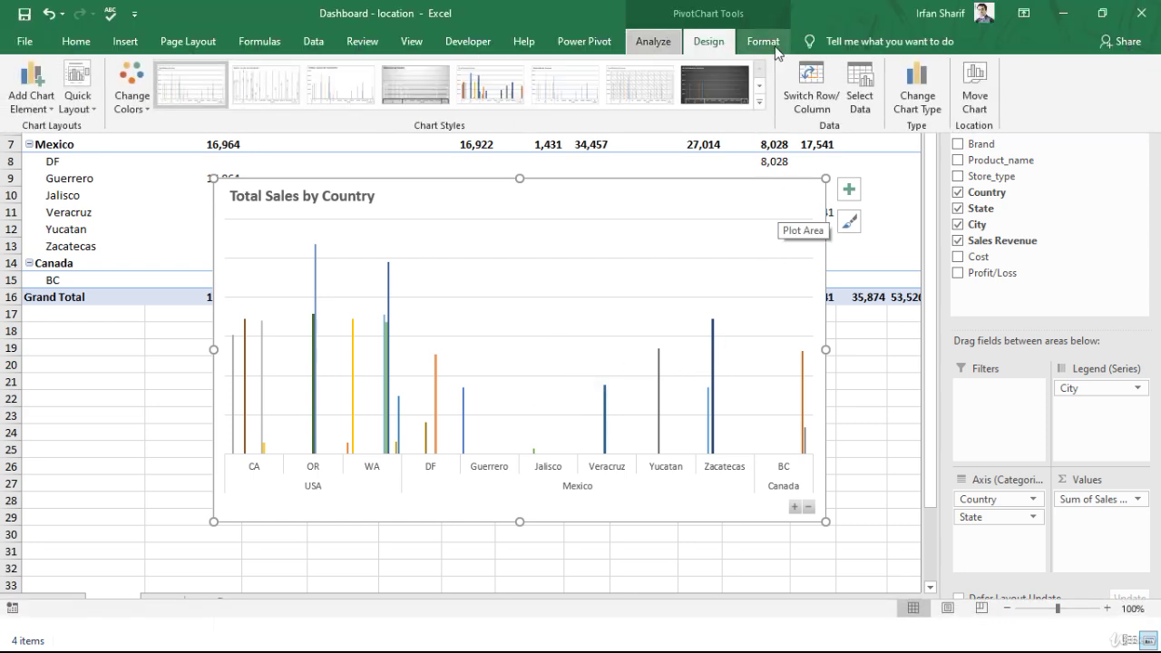
left_click(925, 94)
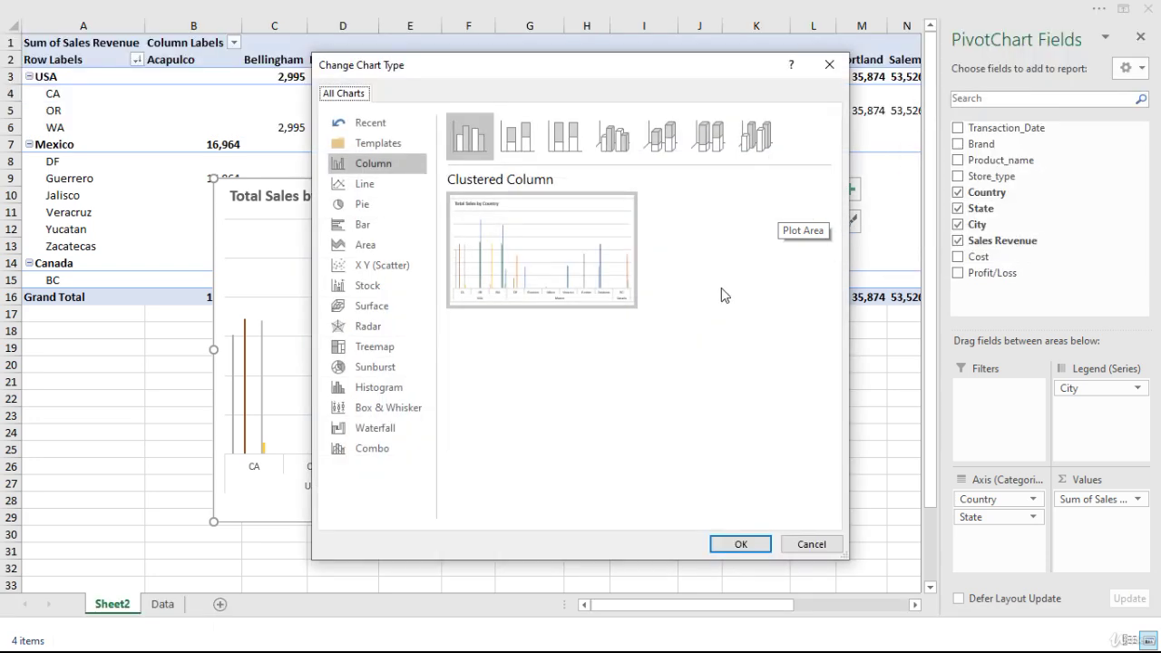
left_click(528, 147)
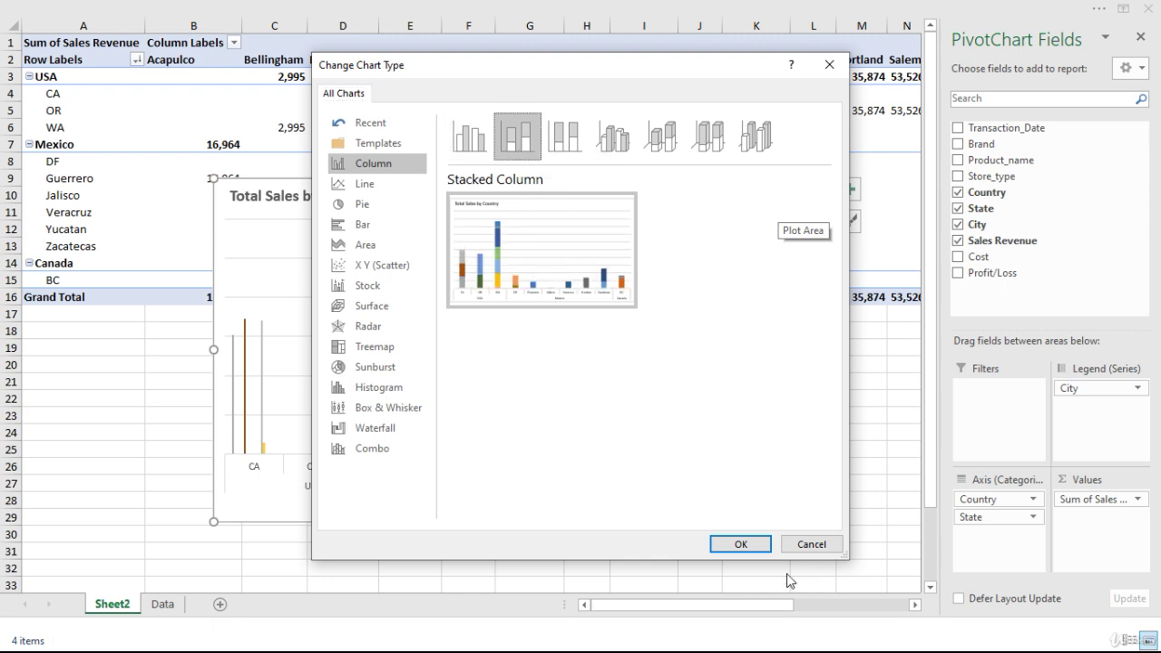
left_click(744, 544)
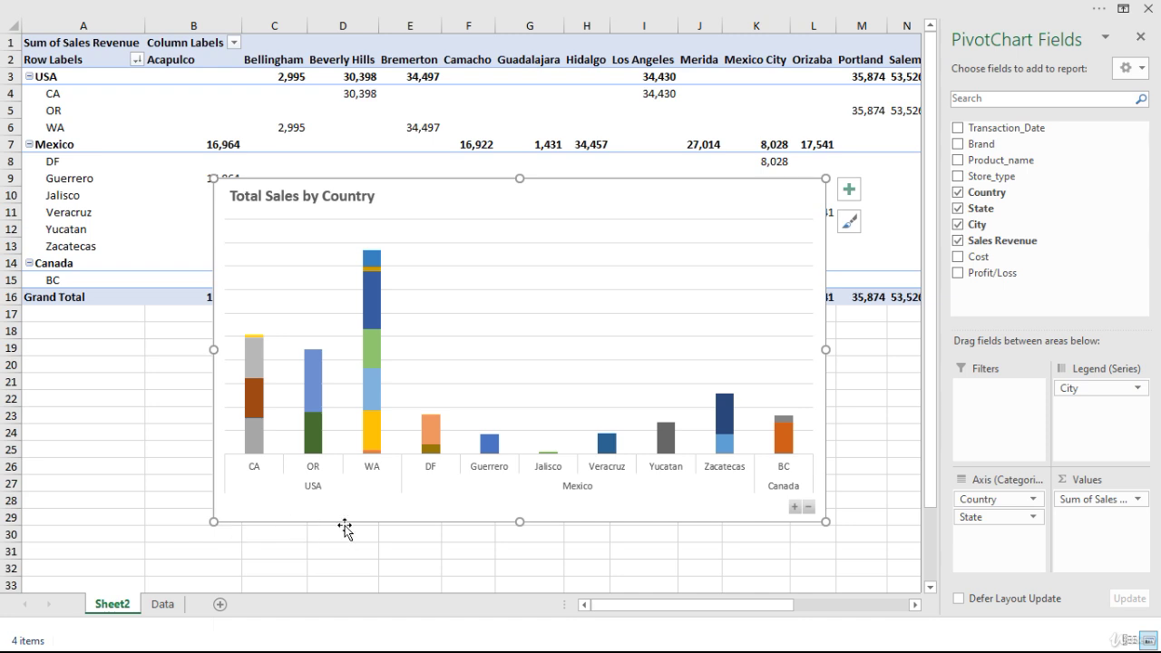
Resize the stacked column chart, extending its lower edge and narrowing it from its left side
left_click_drag(520, 555, 520, 556)
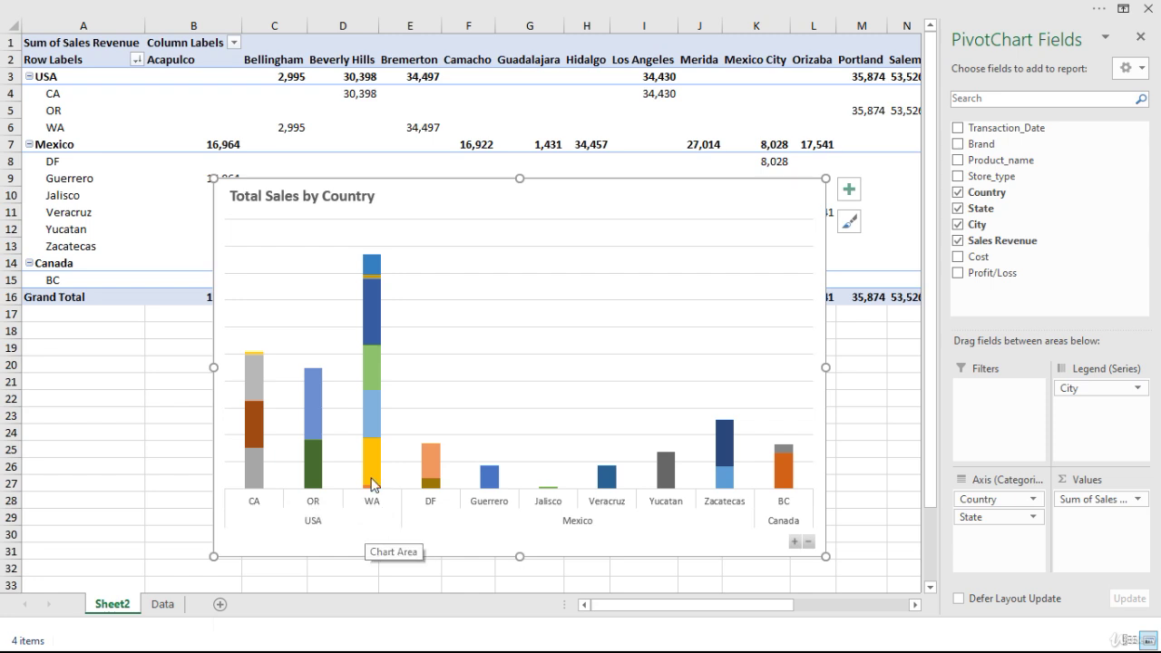
mouse_move(375, 319)
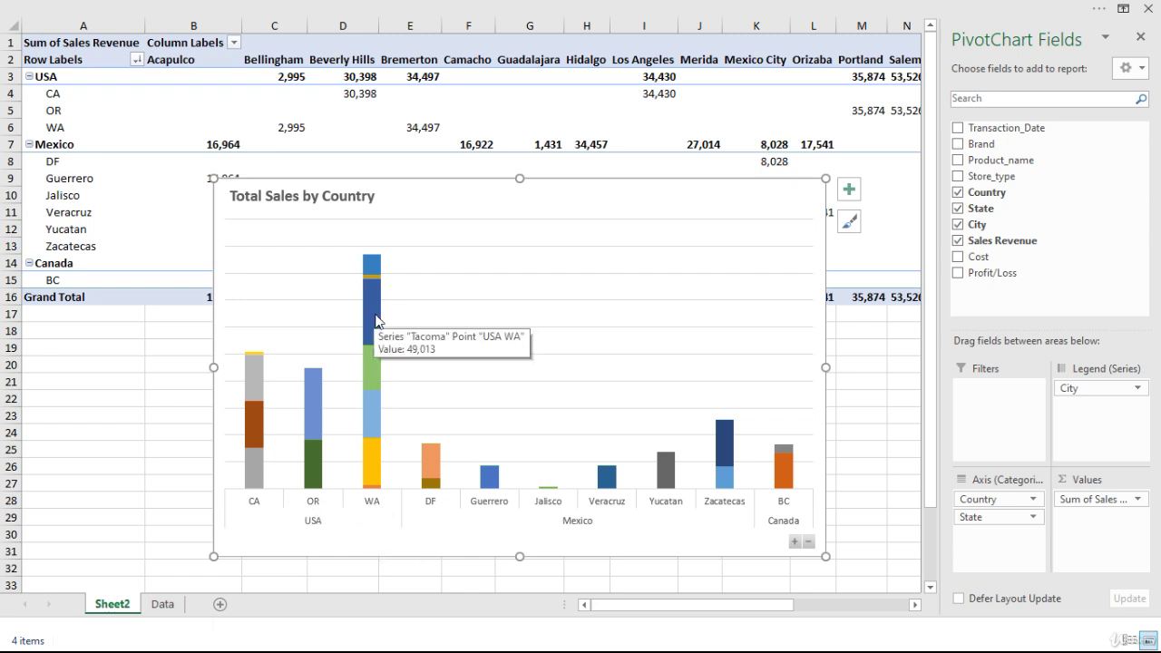
mouse_move(371, 374)
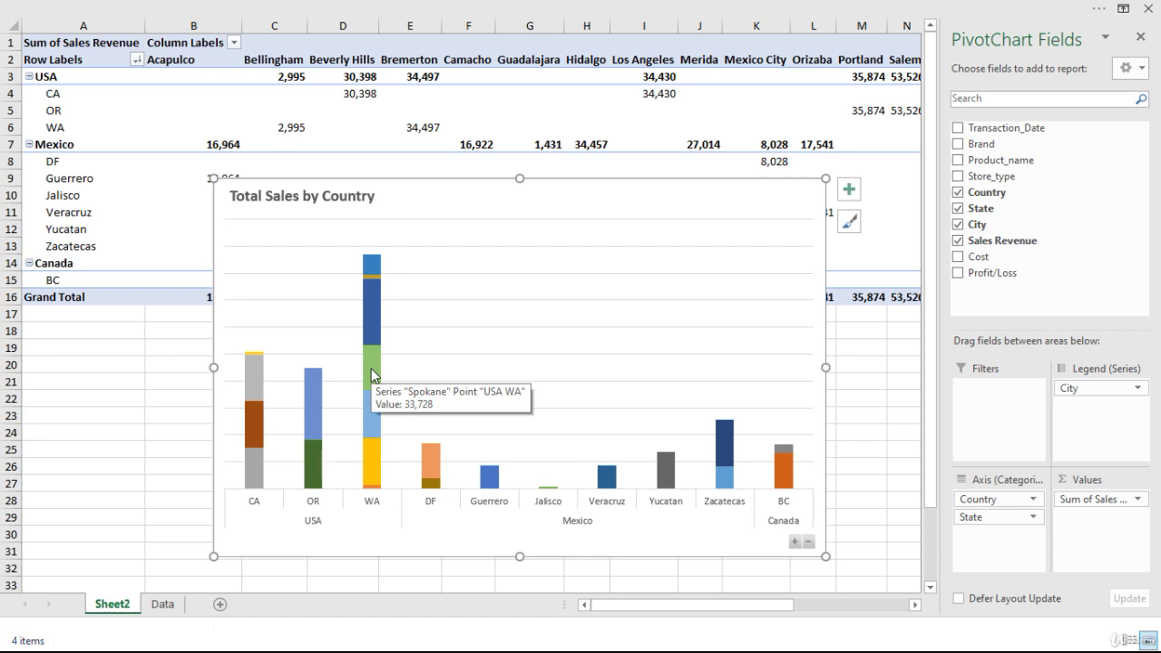
mouse_move(376, 417)
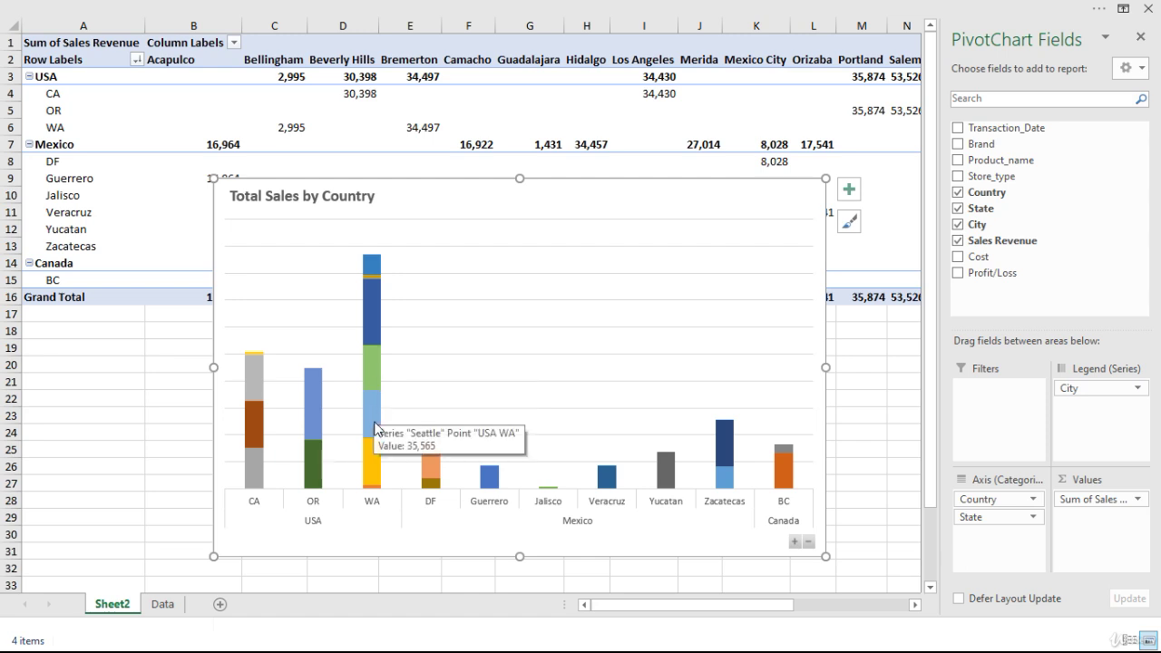
mouse_move(376, 468)
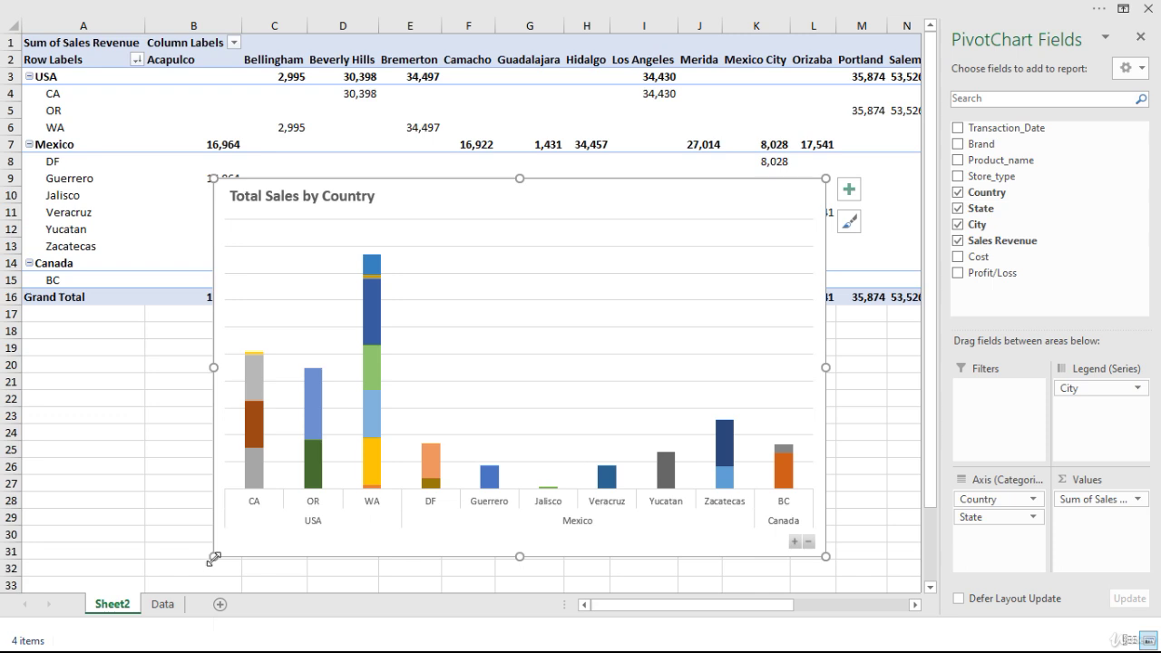
left_click_drag(214, 556, 299, 556)
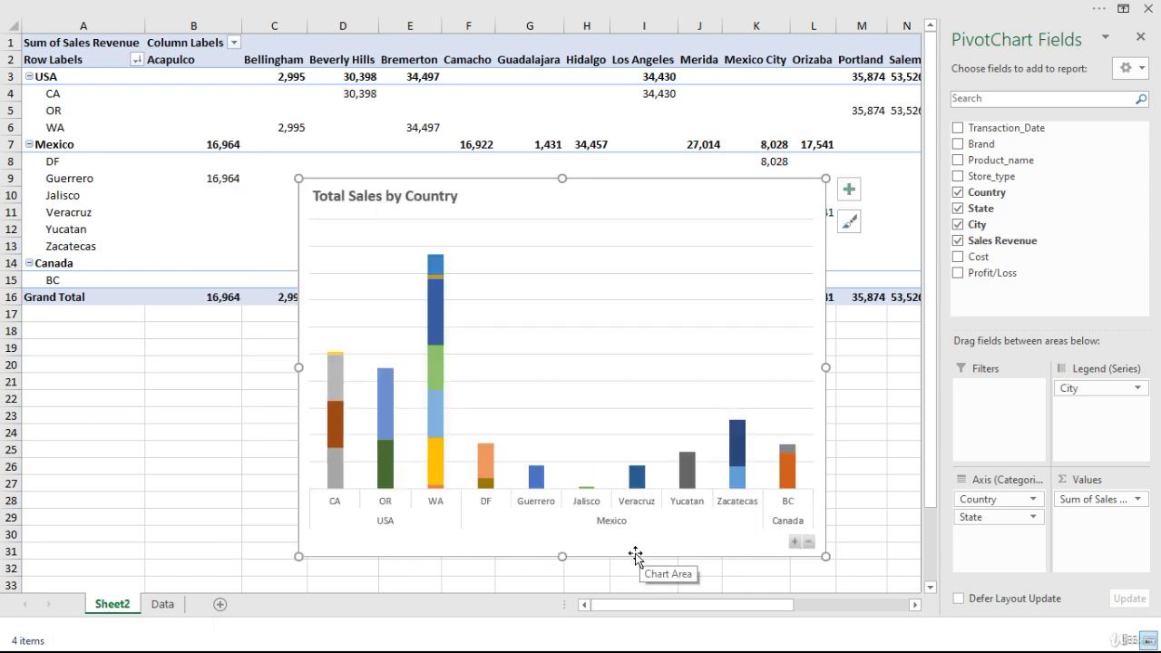
Make the stacked column chart taller by extending its upper edge up to about row 6
left_click_drag(562, 179, 564, 157)
left_click(568, 148)
left_click(540, 183)
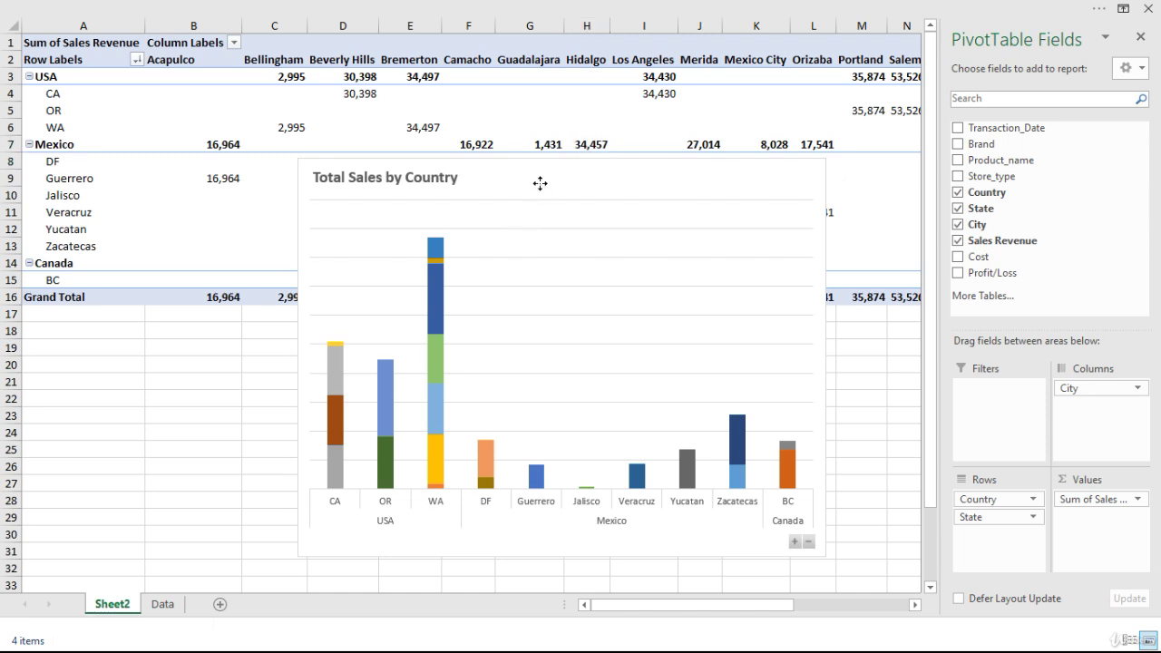
left_click_drag(565, 156, 568, 118)
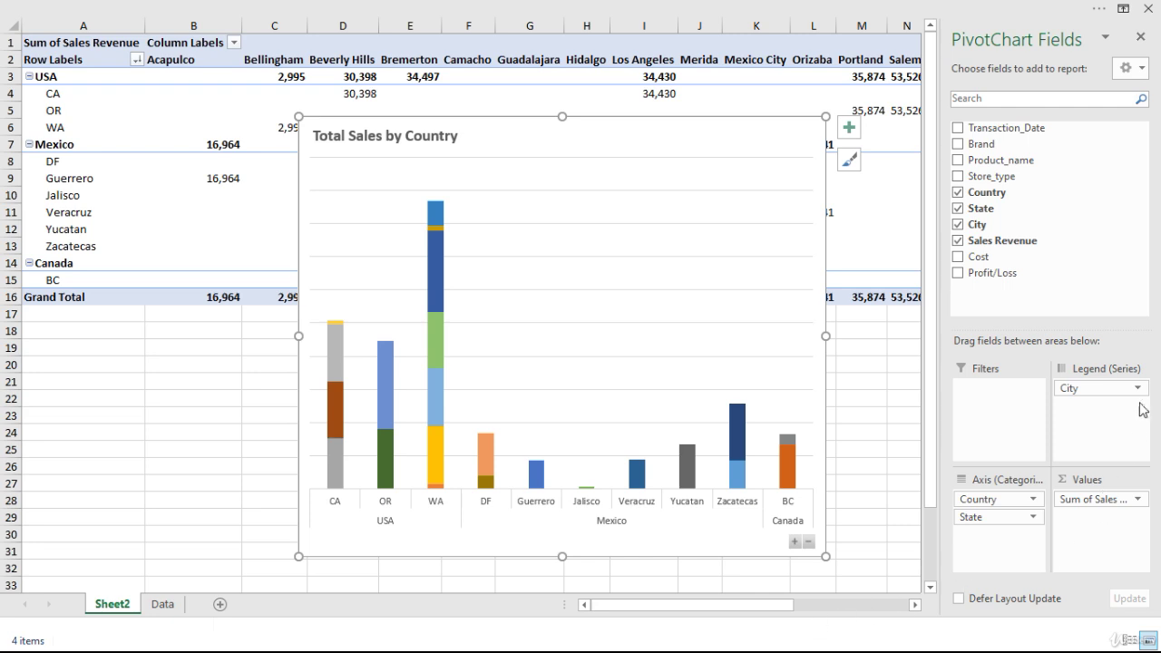
Move the City field from the legend series to the axis categories and back to the legend series
left_click_drag(1102, 390, 993, 544)
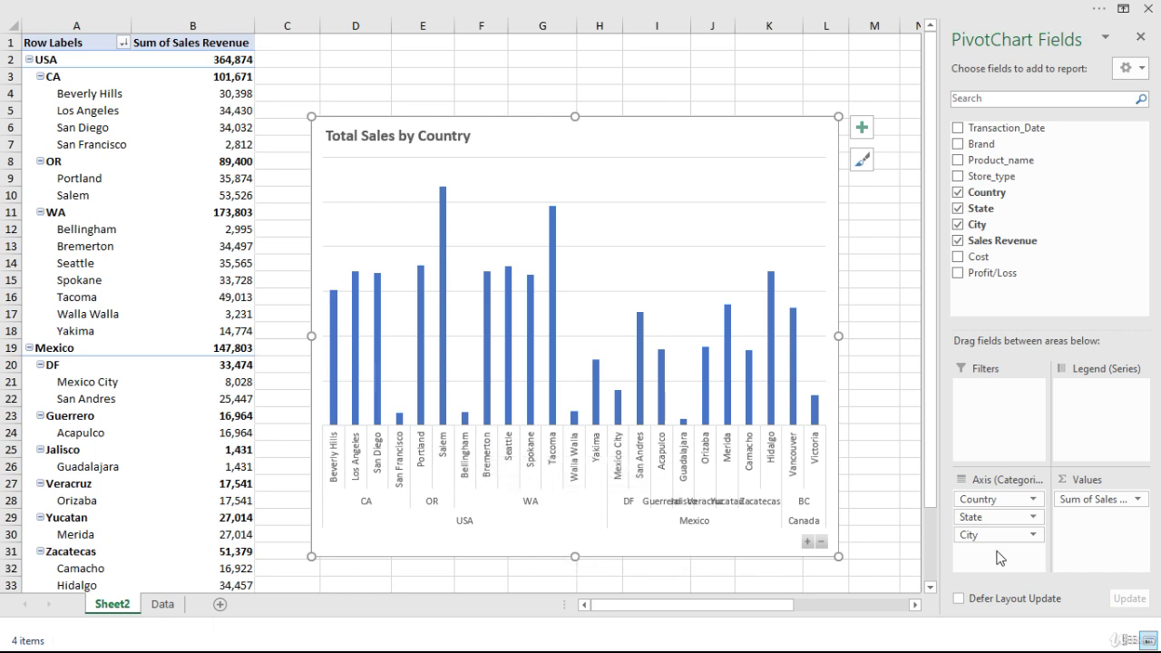
left_click_drag(1001, 537, 1088, 399)
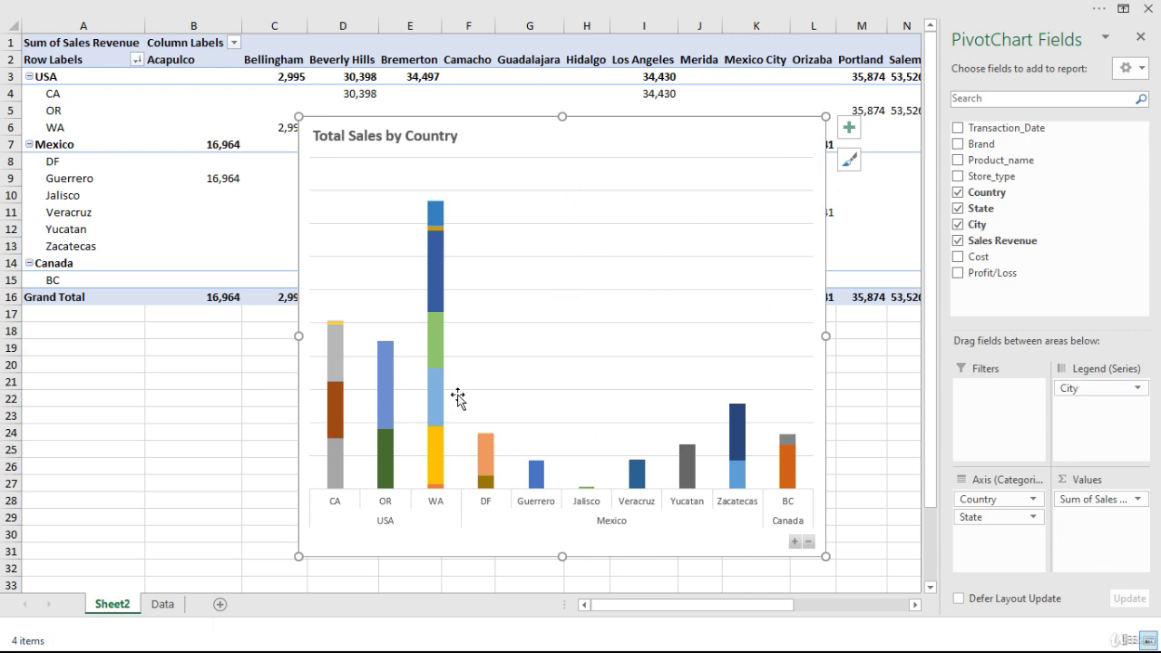
Remove the City and State fields from the chart, keeping only Country on the axis
left_click_drag(1105, 392, 848, 423)
left_click_drag(1005, 524, 884, 511)
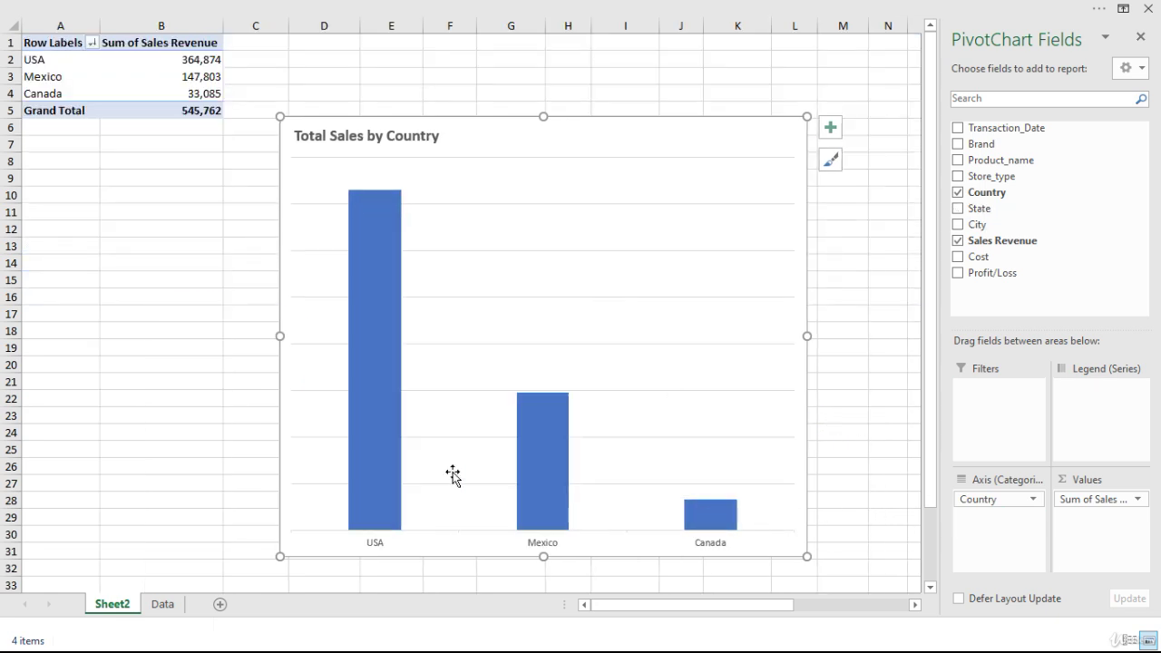
Shrink the Total Sales by Country chart and place it beside the pivot table, covering about rows 2 to 18 from column D
left_click_drag(280, 558, 411, 416)
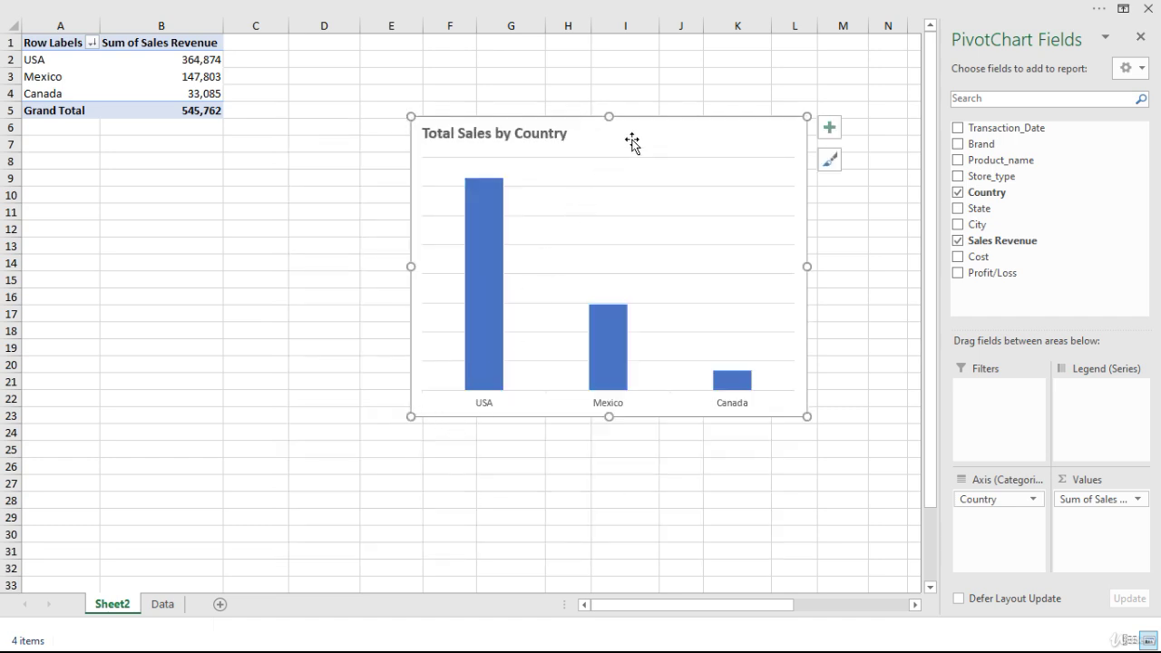
left_click_drag(633, 145, 617, 114)
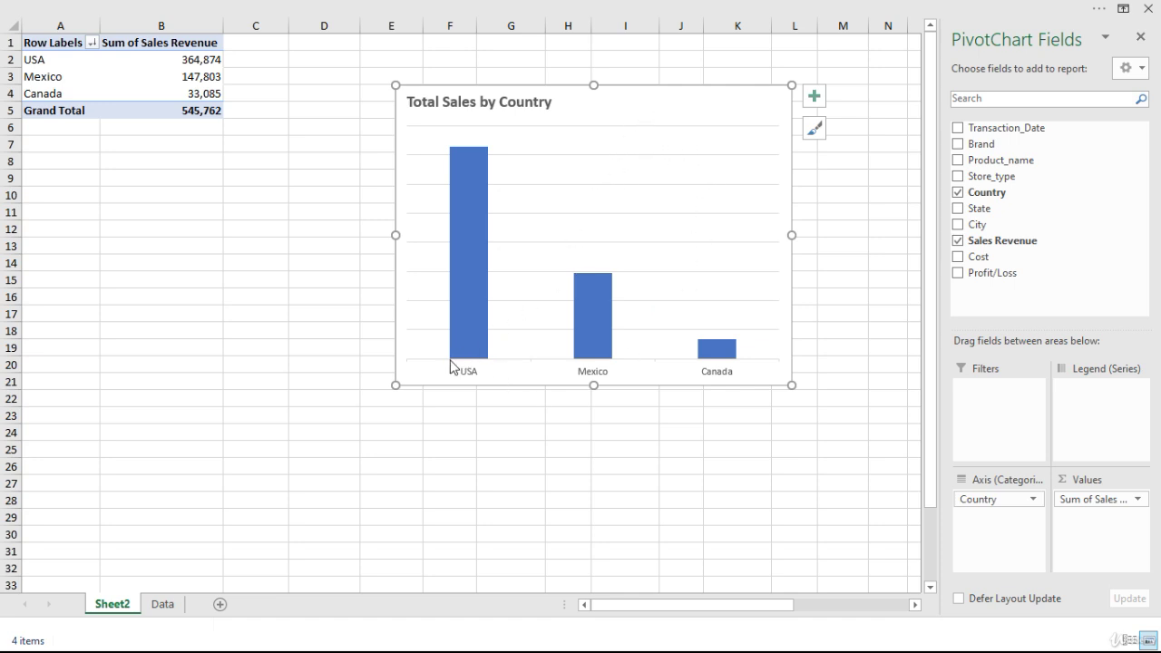
left_click_drag(396, 386, 413, 377)
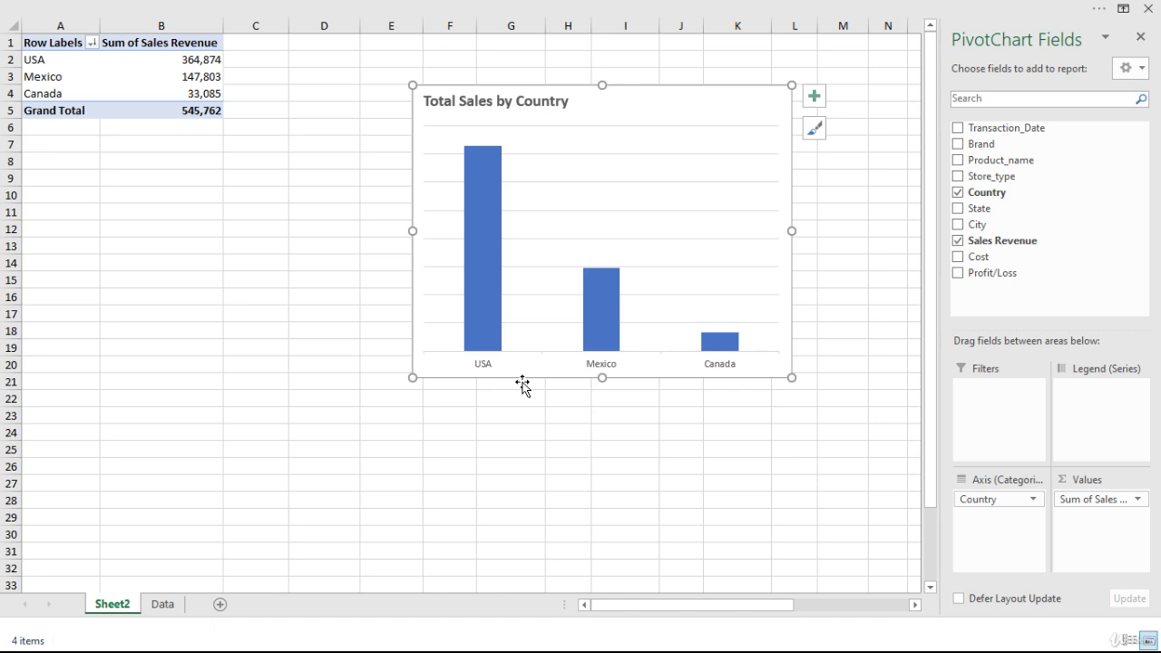
left_click(327, 330)
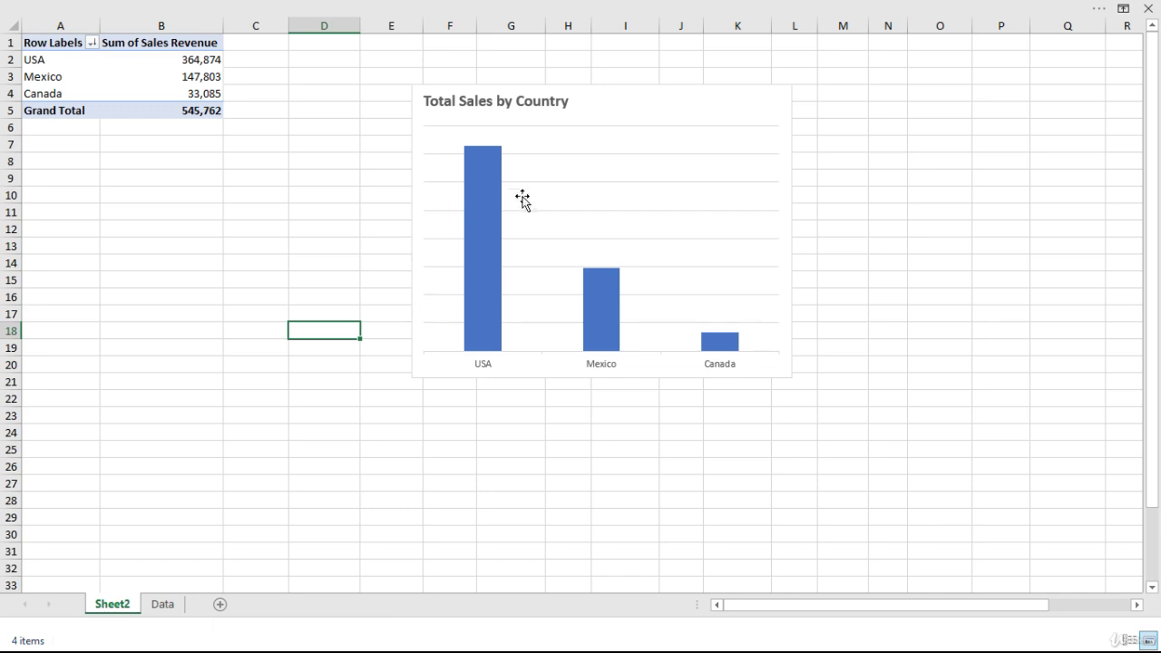
left_click_drag(629, 109, 539, 78)
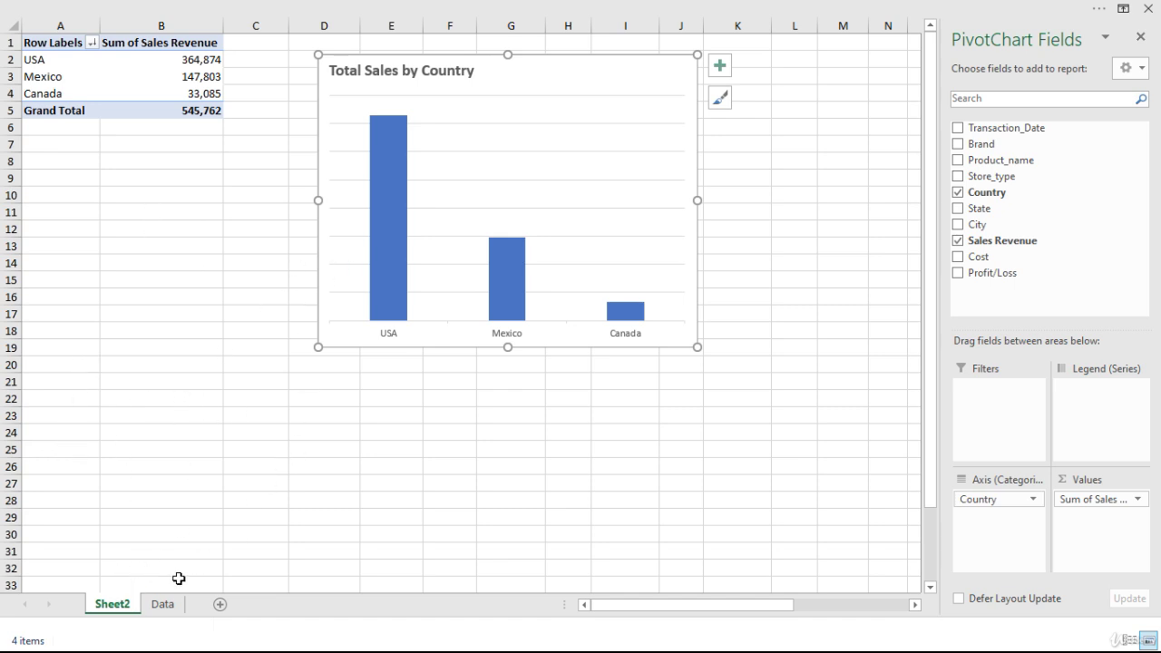
Rename the pivot sheet Sheet2 as Country
right_click(112, 609)
left_click(161, 448)
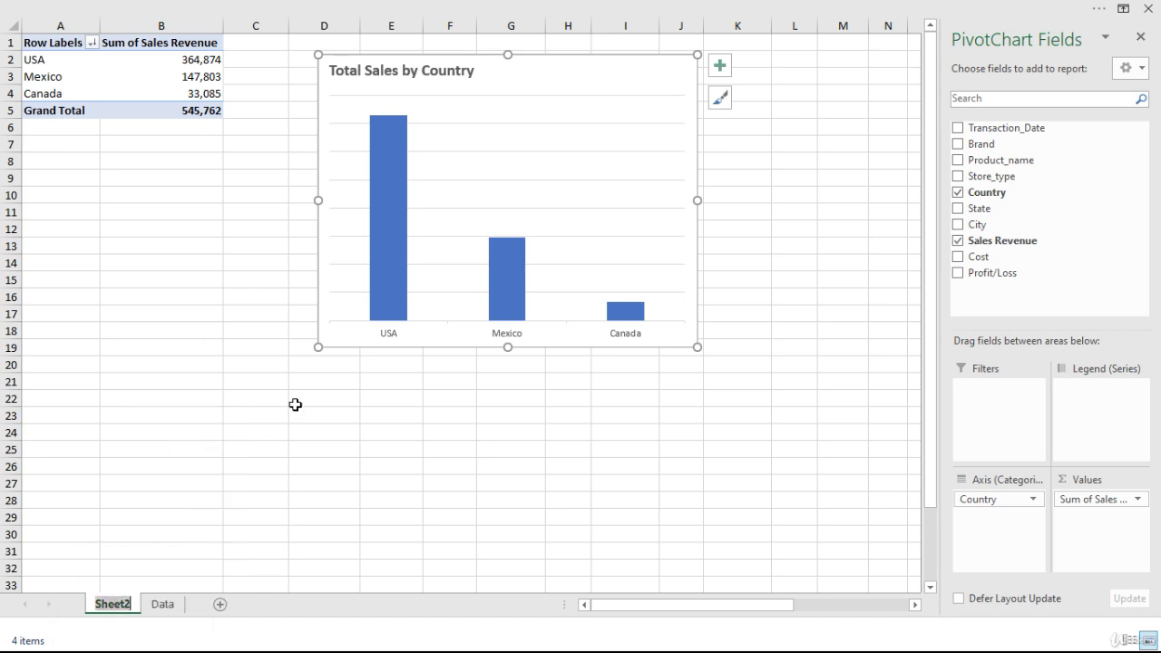
type("Country")
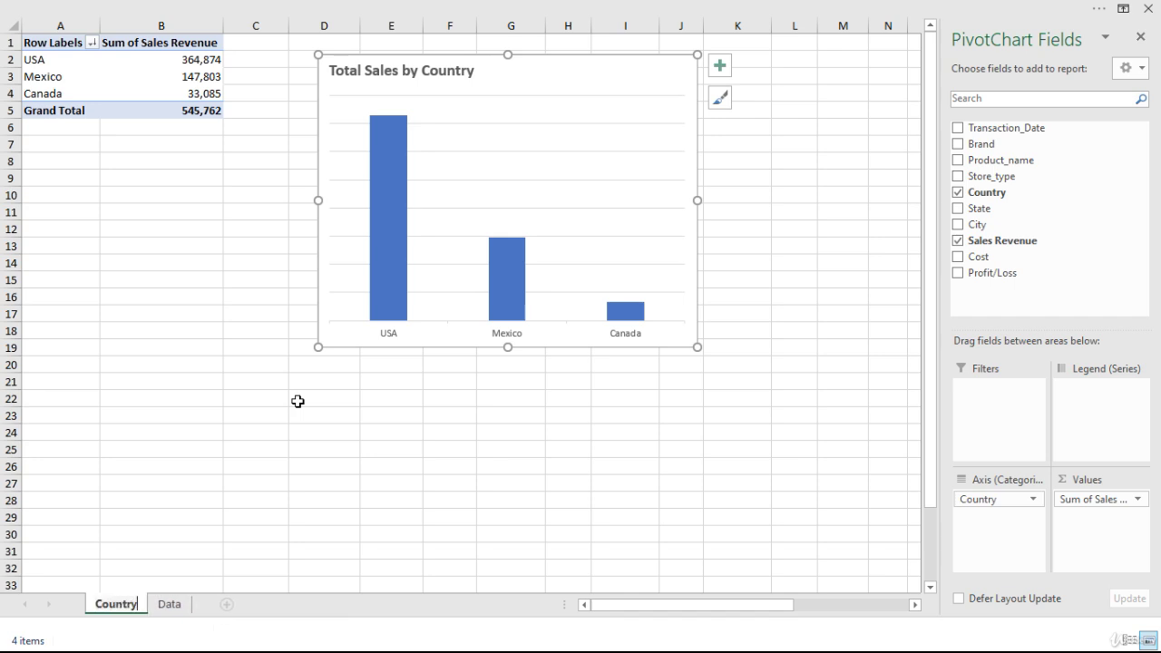
key("Return")
Make two copies of the Country sheet and place them between Country and Data
mouse_move(116, 603)
left_mouse_down()
mouse_move(142, 589)
mouse_move(154, 602)
mouse_move(91, 615)
mouse_move(147, 598)
left_mouse_up()
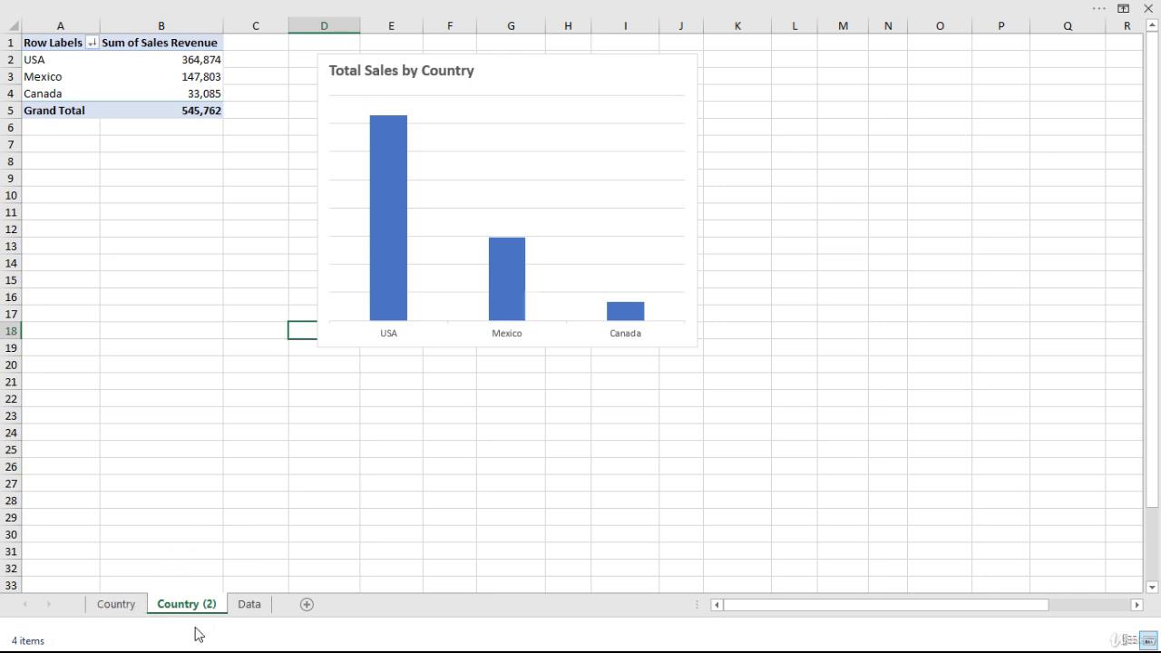
left_click(118, 605)
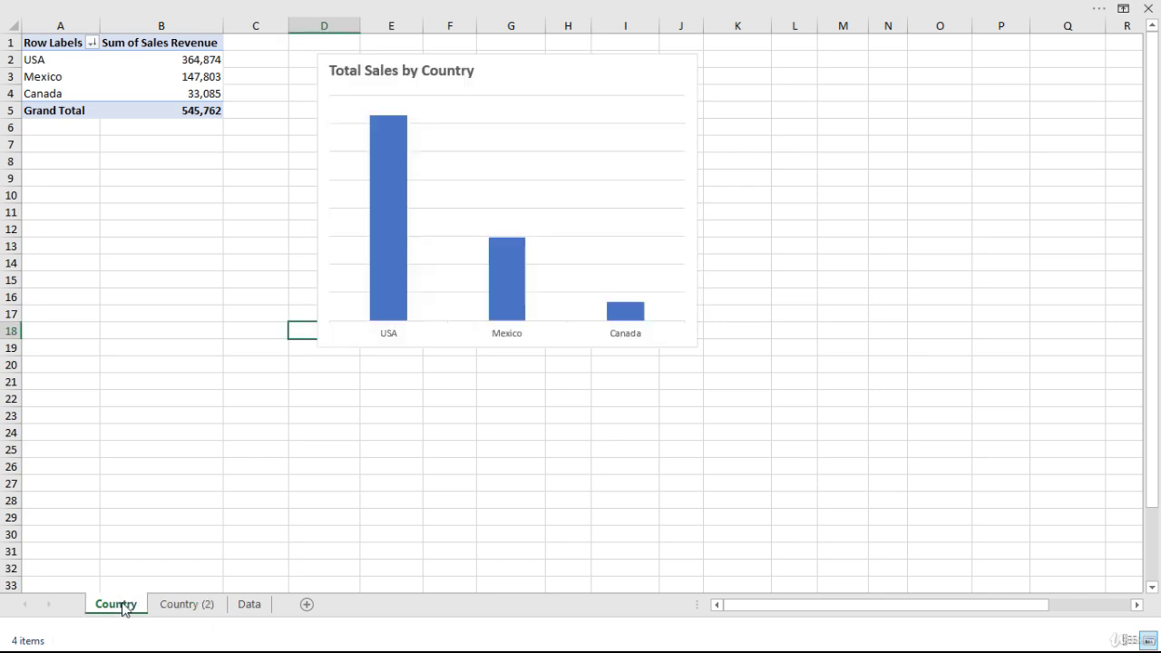
mouse_move(122, 606)
left_mouse_down()
mouse_move(179, 583)
mouse_move(228, 588)
mouse_move(236, 609)
left_mouse_up()
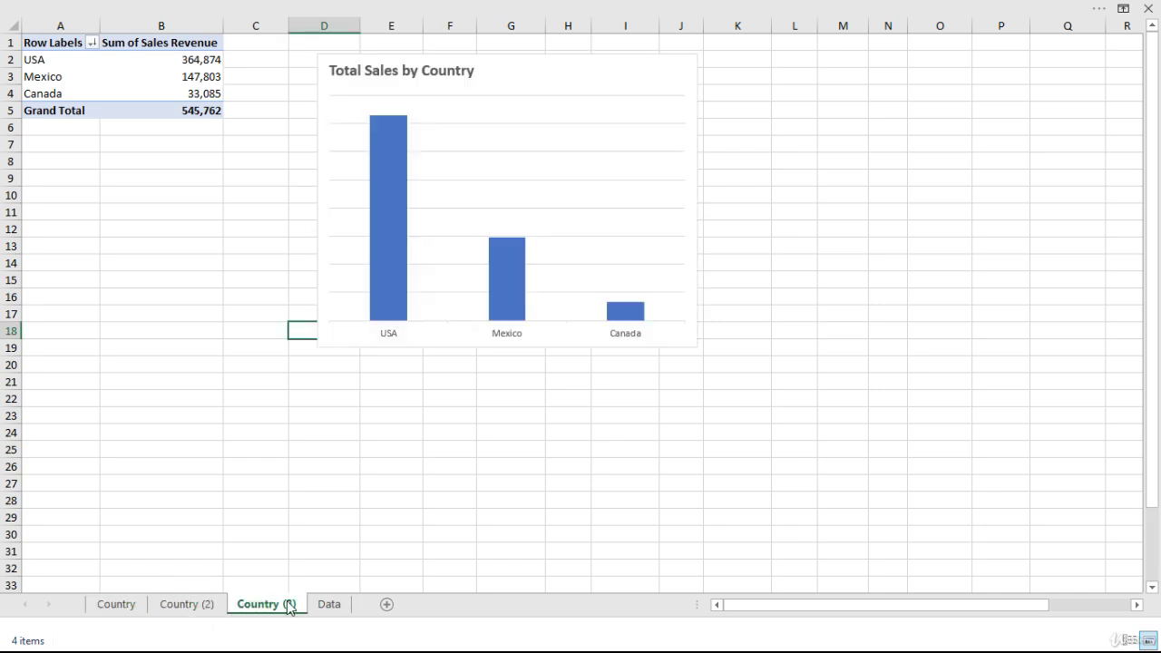
Rename the first sheet copy, Country (2), as State
left_click(186, 610)
right_click(189, 609)
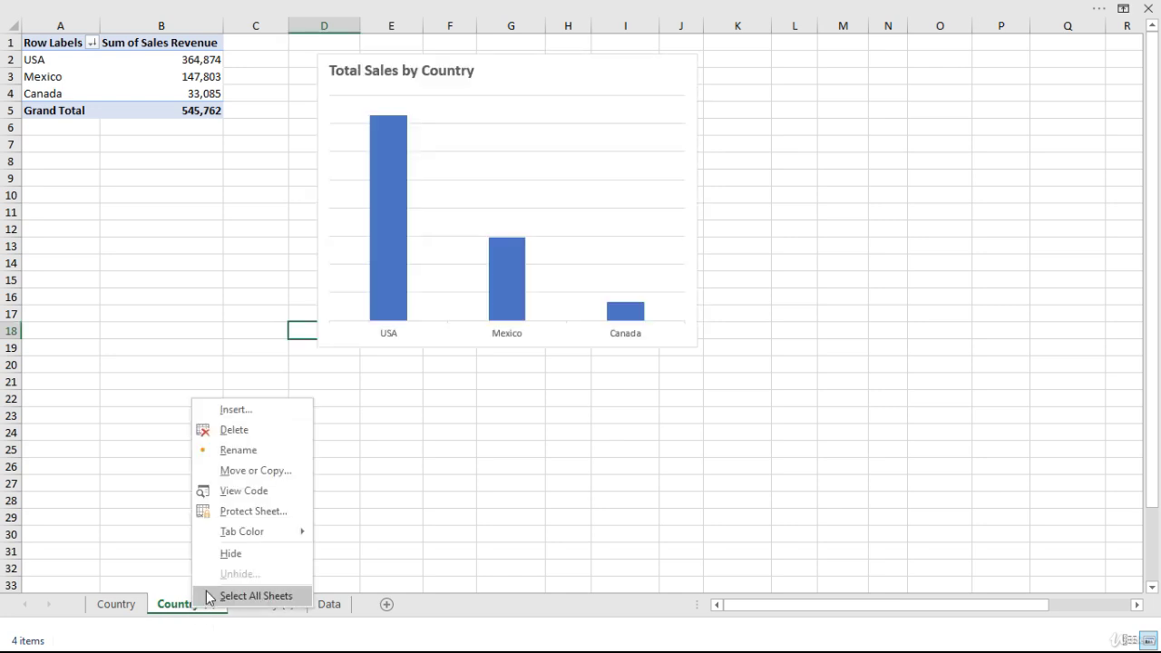
left_click(247, 450)
type("State")
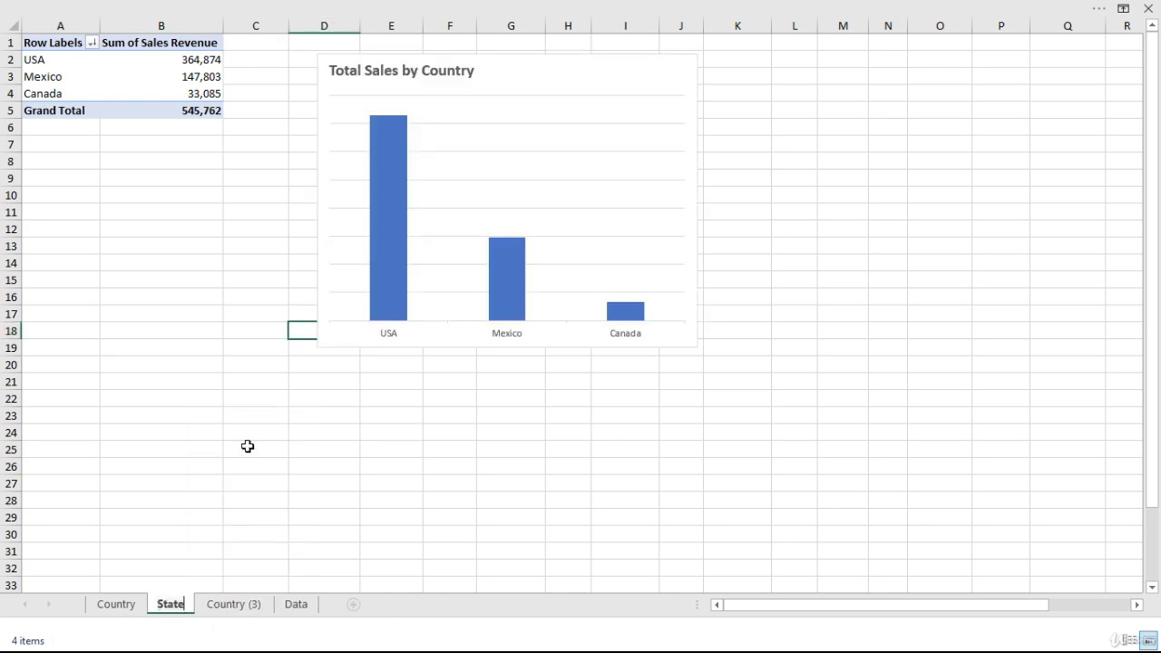
key("Return")
Rename the second sheet copy, Country (3), as City
left_click(228, 610)
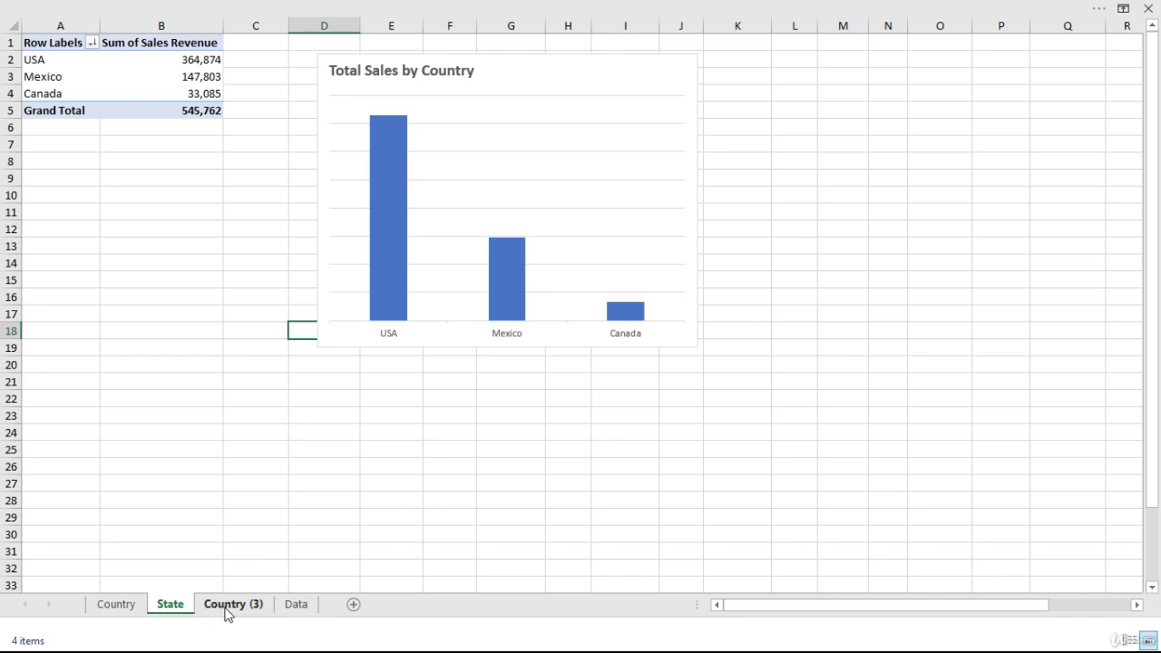
right_click(228, 610)
left_click(282, 449)
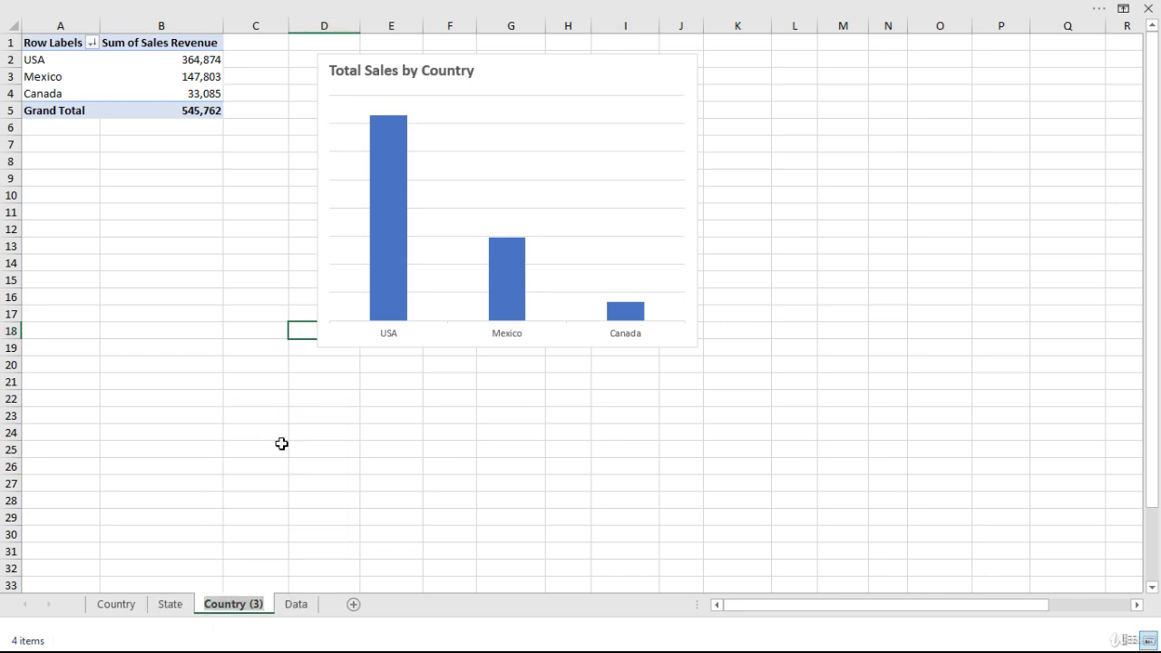
type("City")
key("Return")
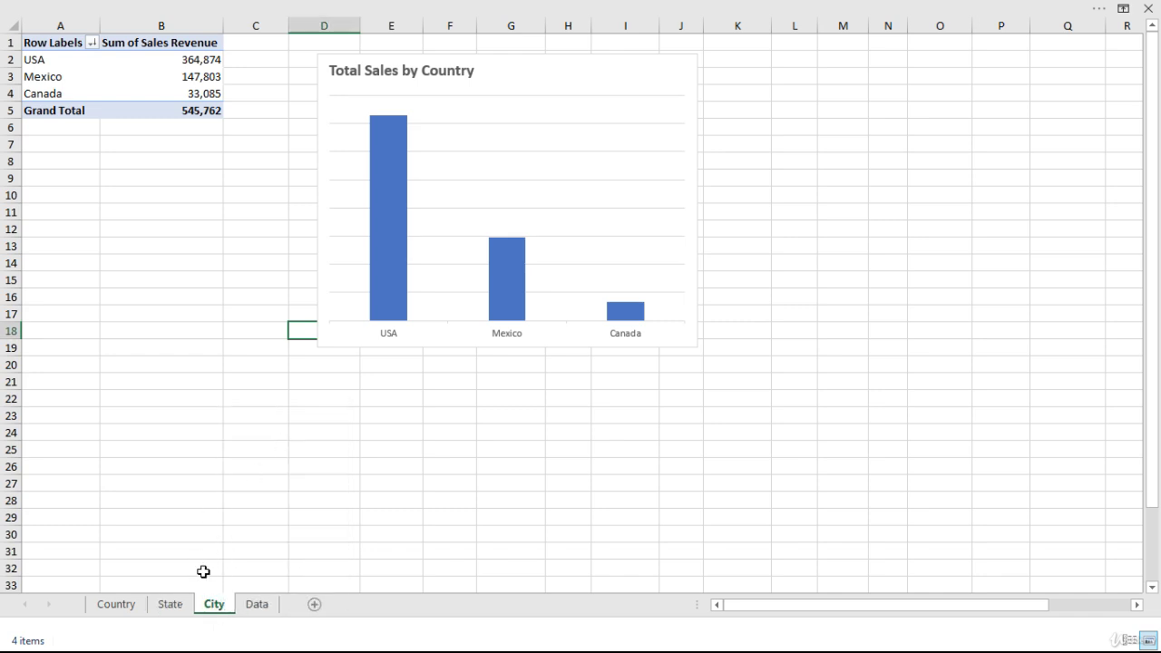
On the State sheet, replace the Country field with State in the pivot table rows
left_click(170, 604)
left_click(166, 215)
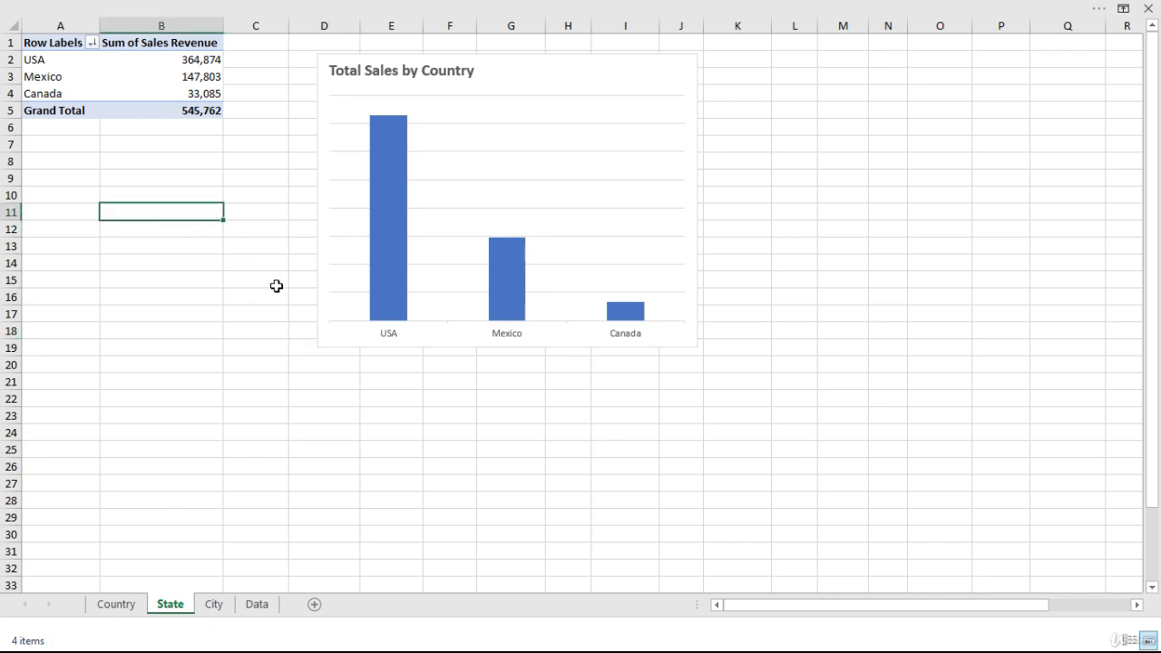
left_click(58, 82)
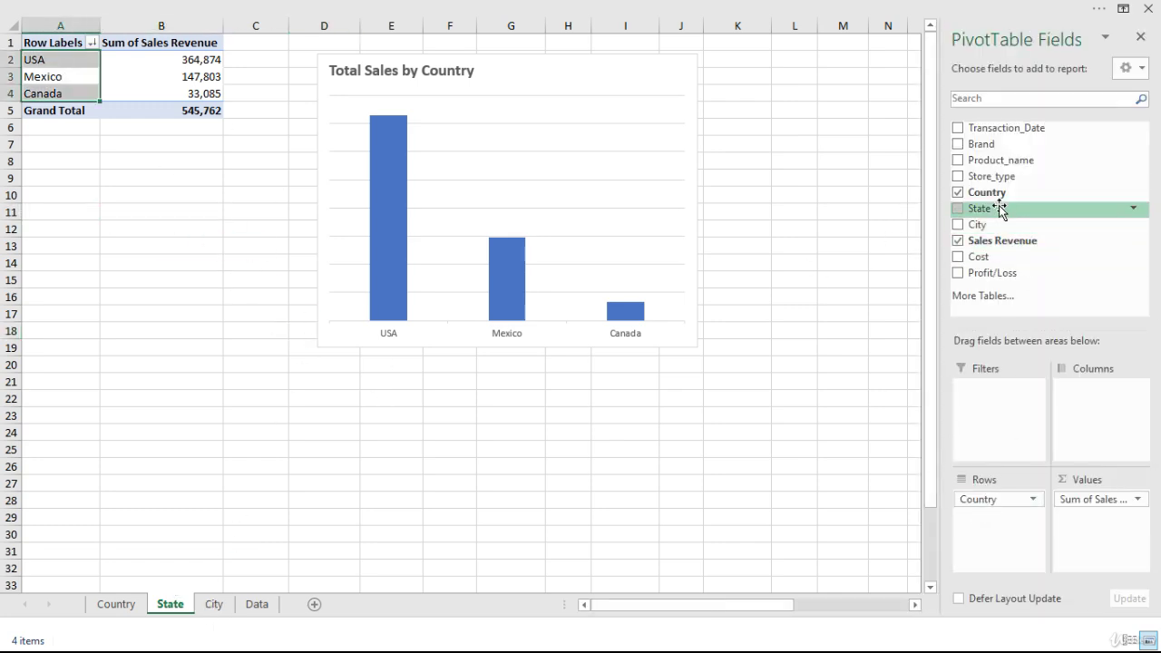
left_click_drag(969, 208, 869, 494)
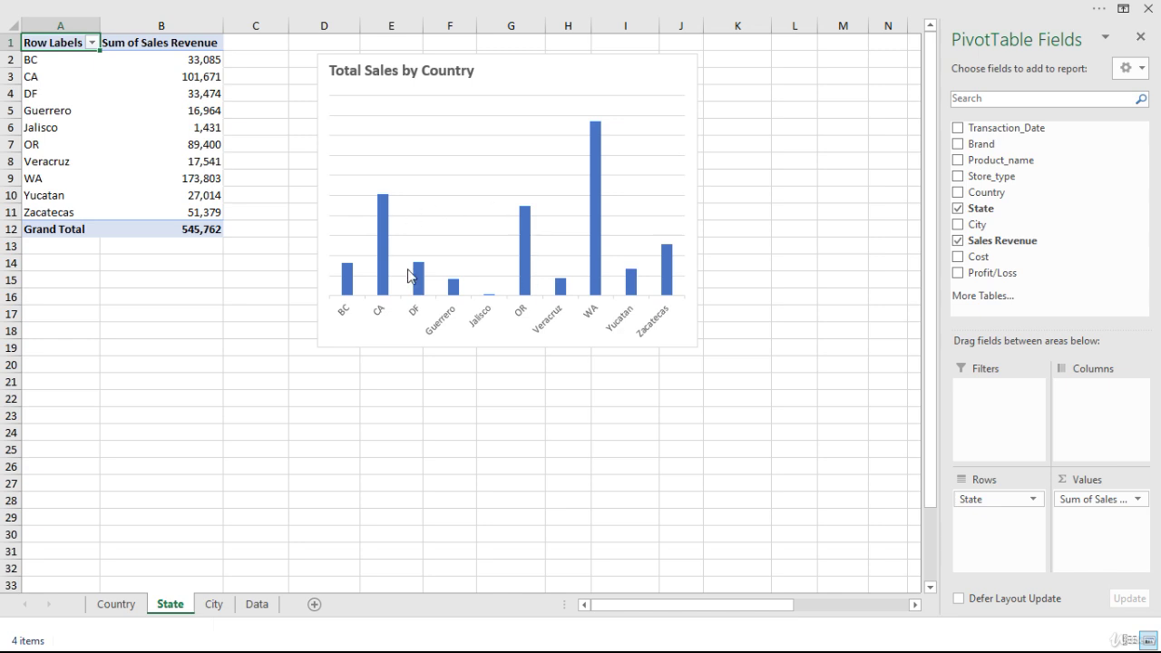
Sort the states by Sum of Sales Revenue from largest to smallest
right_click(200, 75)
mouse_move(306, 172)
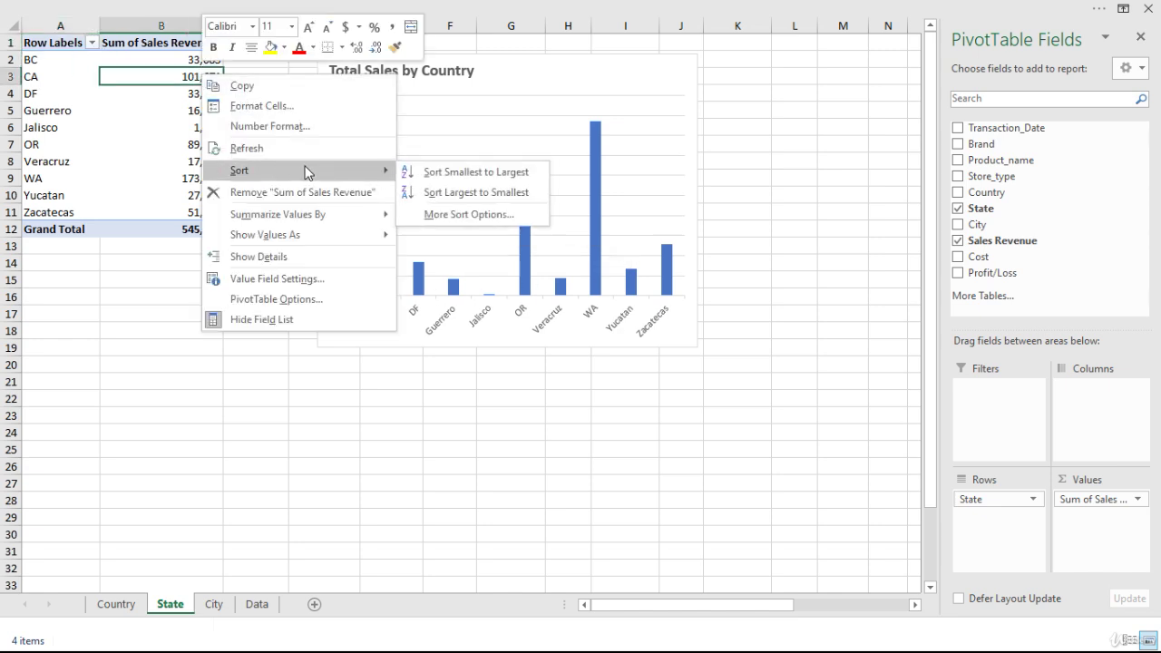
left_click(477, 192)
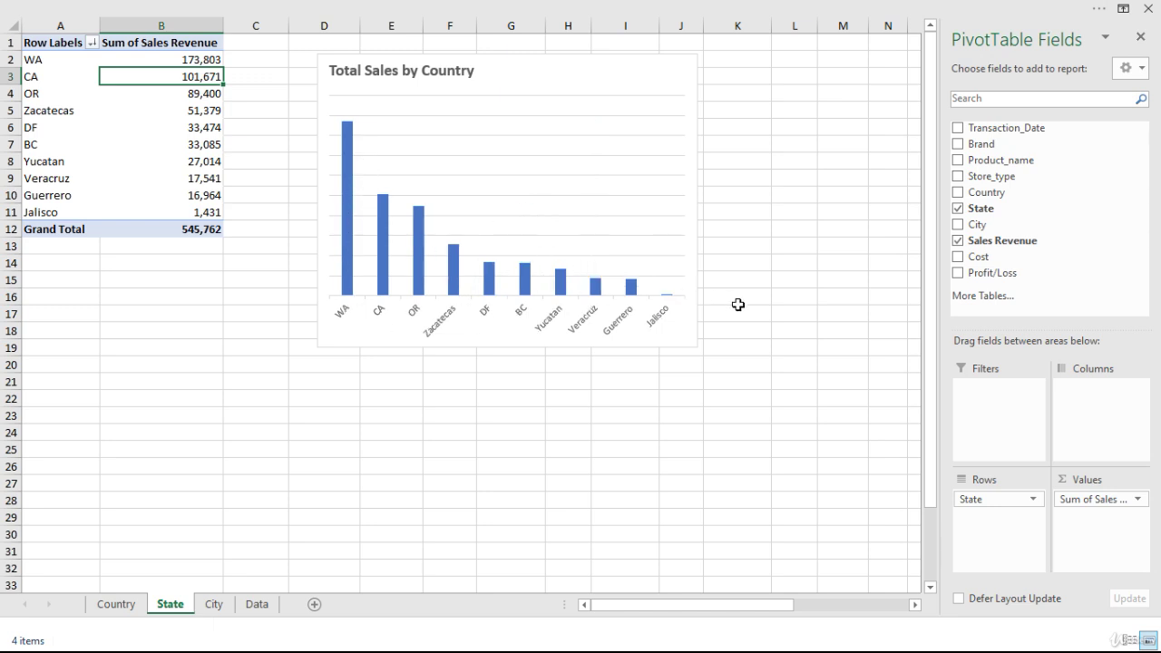
Change the chart title on the State sheet to Total Sales by State
left_click(469, 70)
left_click(469, 70)
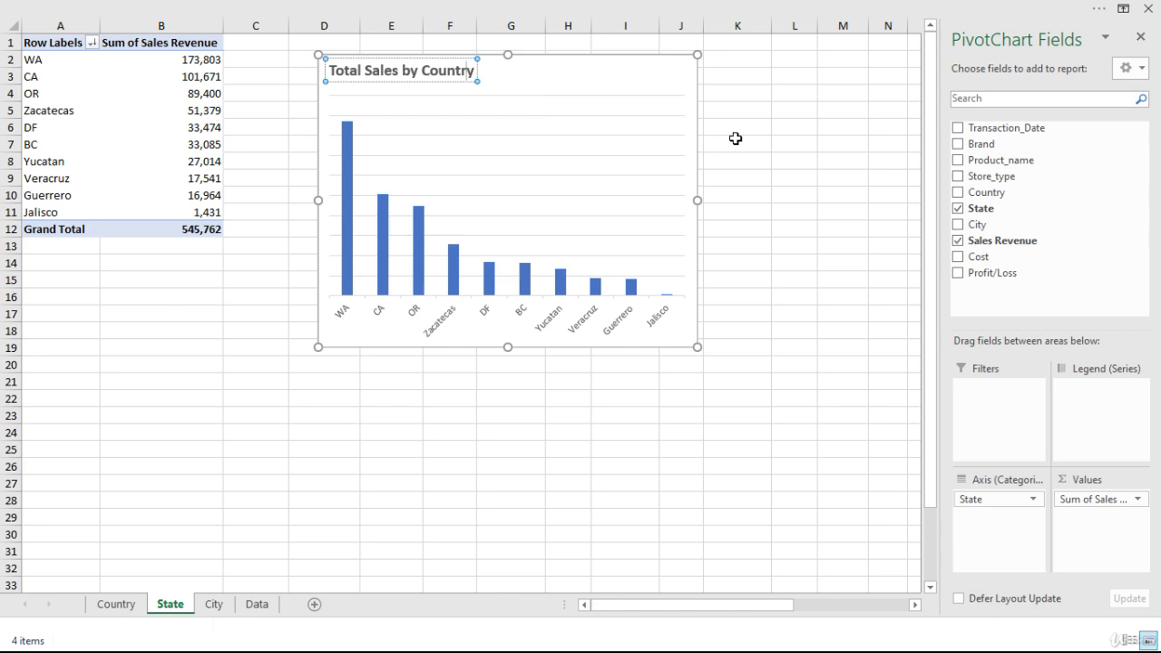
key("BackSpace")
key("BackSpace")
key("BackSpace")
key("BackSpace")
key("BackSpace")
key("BackSpace")
key("BackSpace")
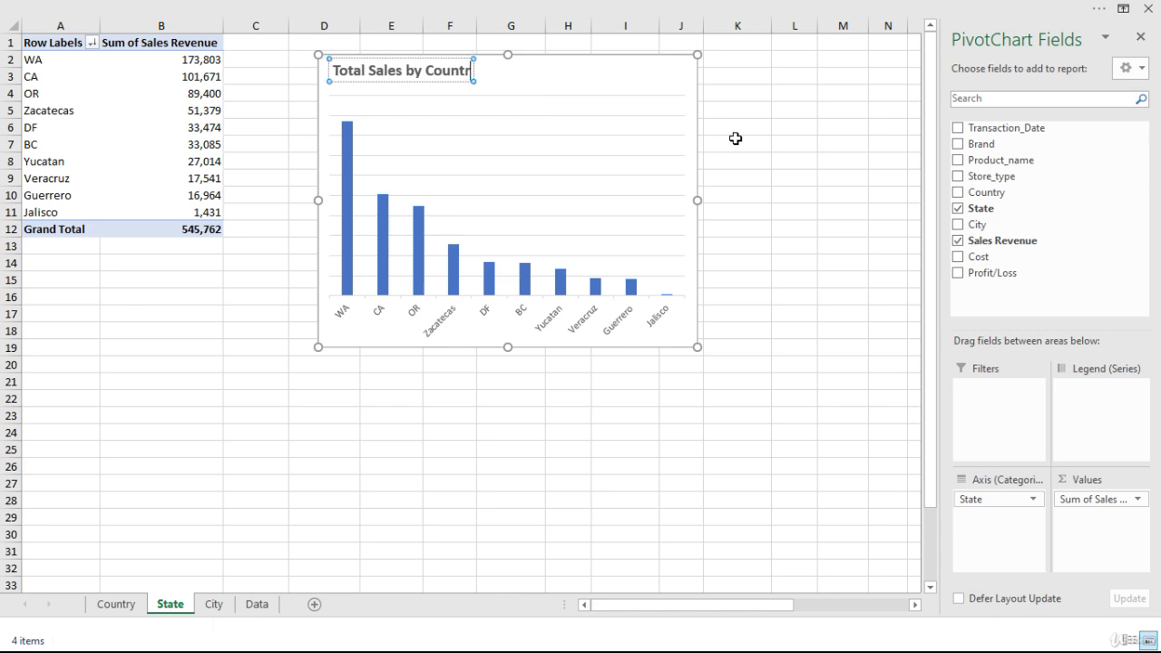
type("State")
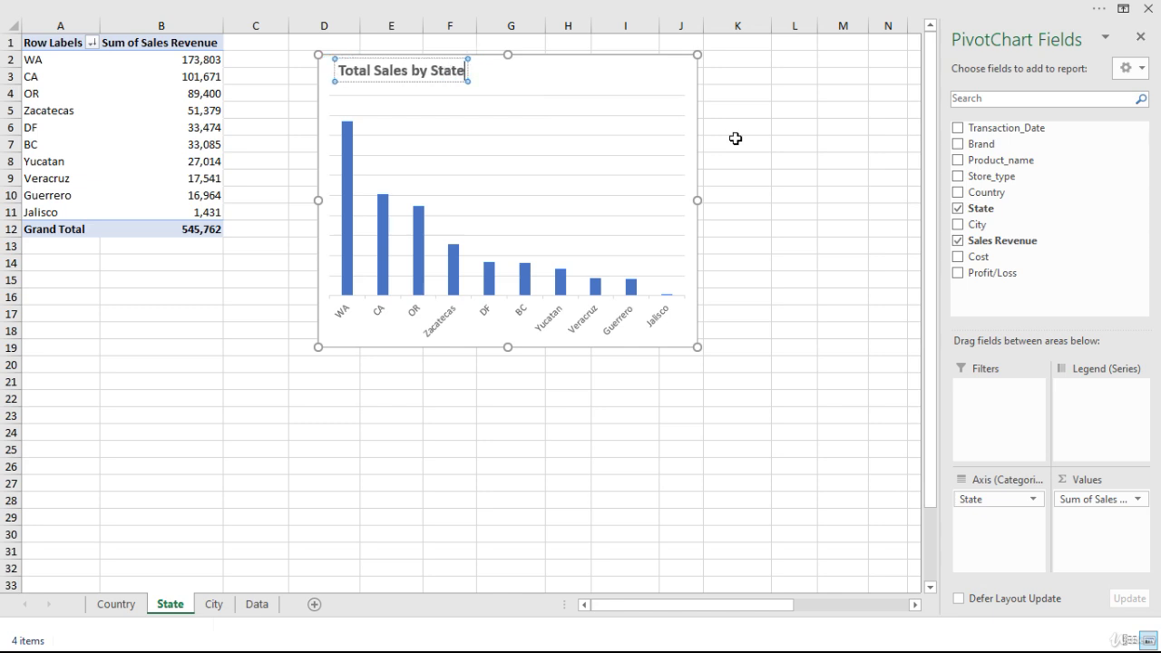
left_click(659, 78)
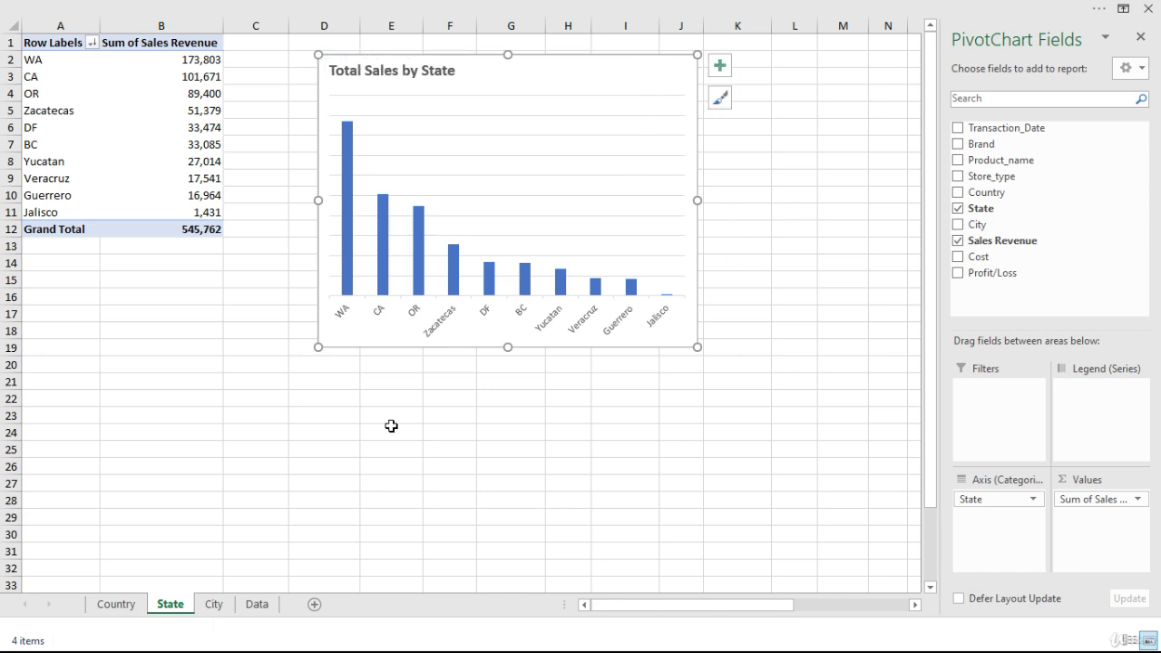
On the City sheet, replace Country with City in the pivot table rows and sort the cities by sales revenue from largest to smallest
left_click(214, 604)
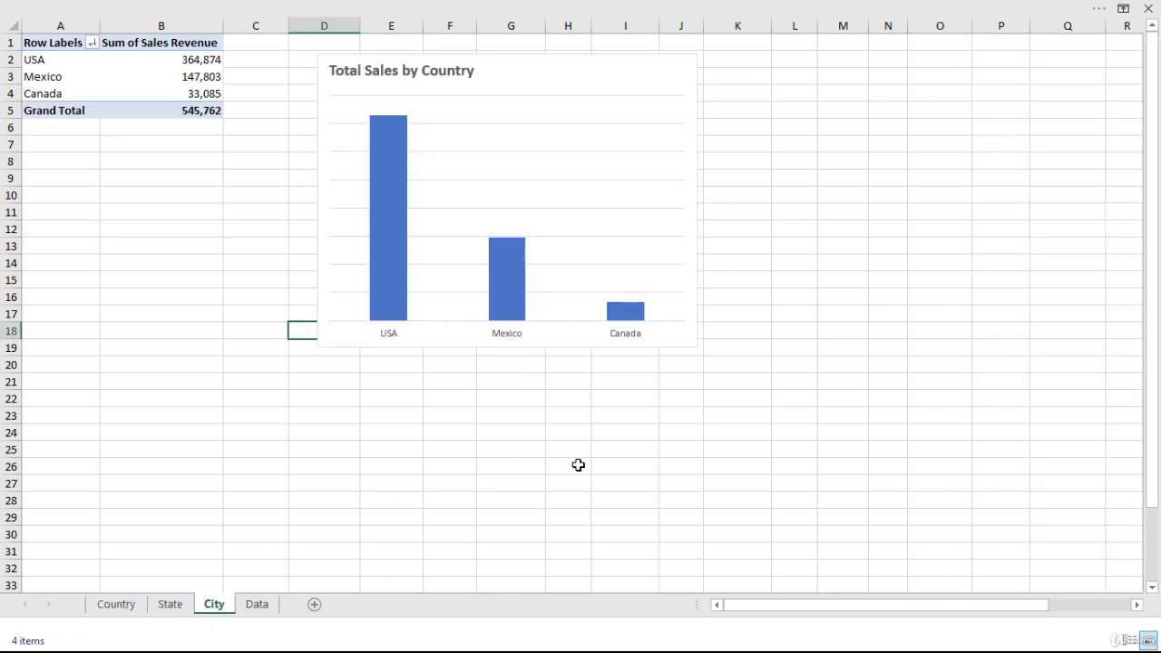
left_click(106, 62)
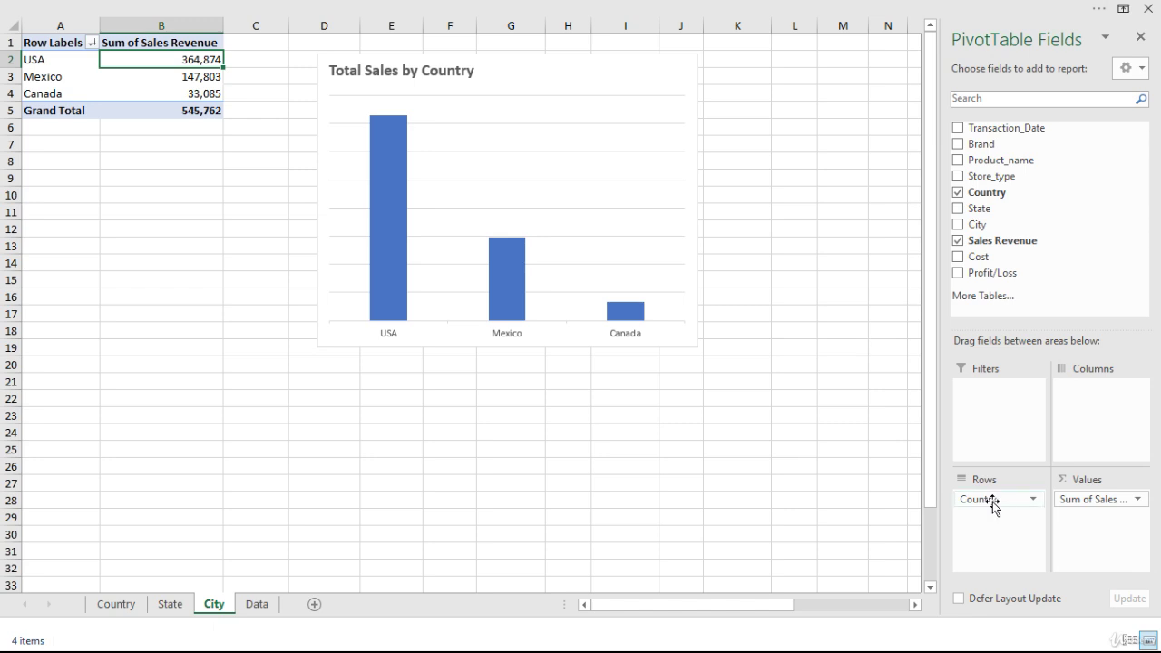
left_click_drag(979, 224, 944, 477)
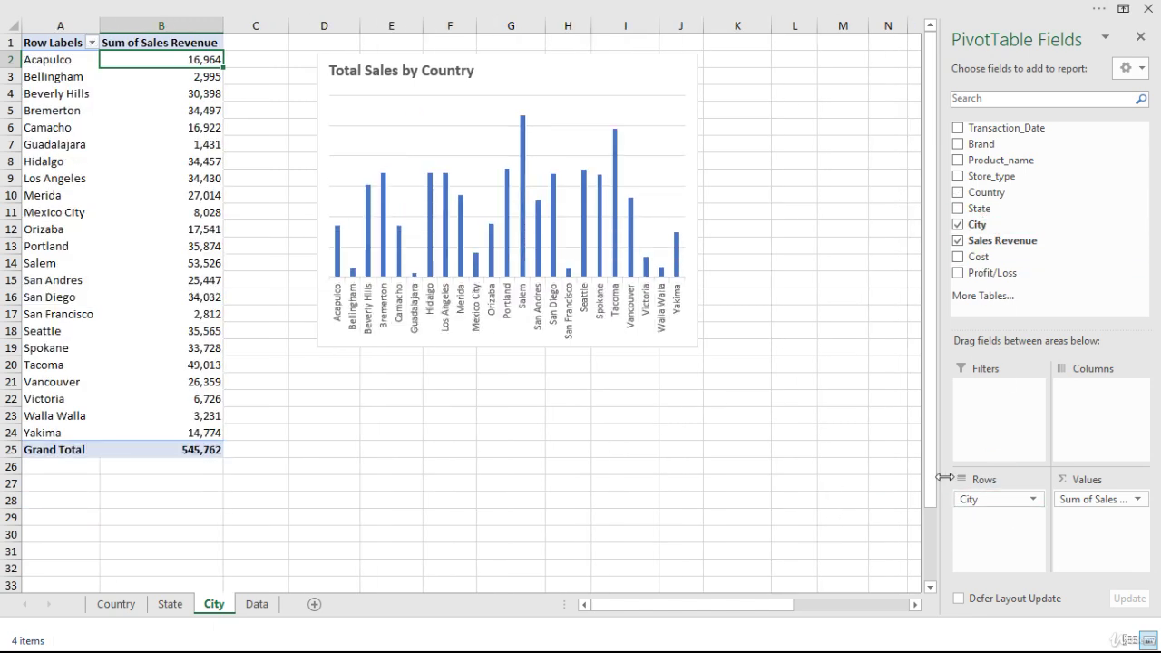
right_click(190, 91)
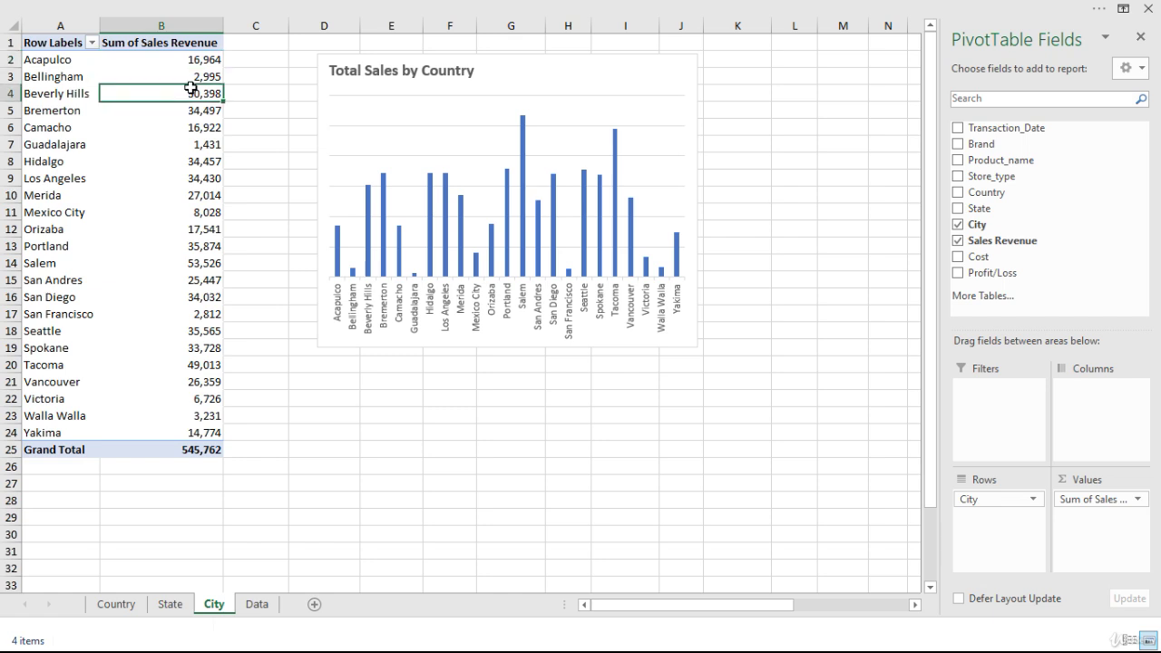
mouse_move(270, 183)
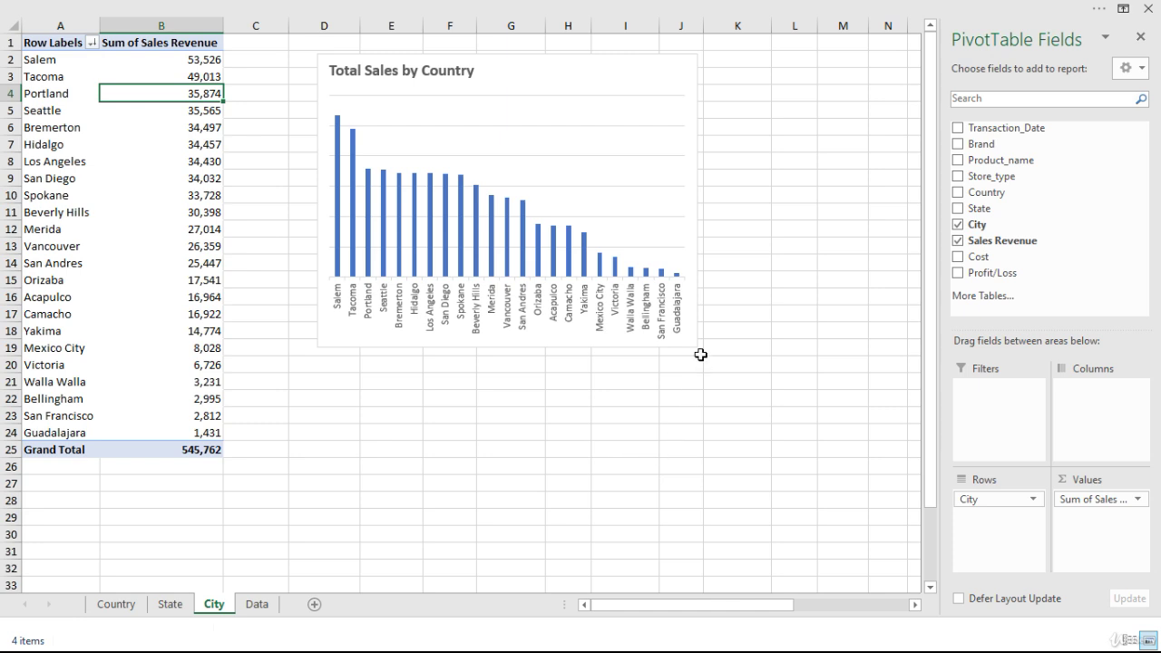
Enlarge the City sheet's chart to span about columns C to L and rows 2 to 20 so the city labels fit
left_click(612, 83)
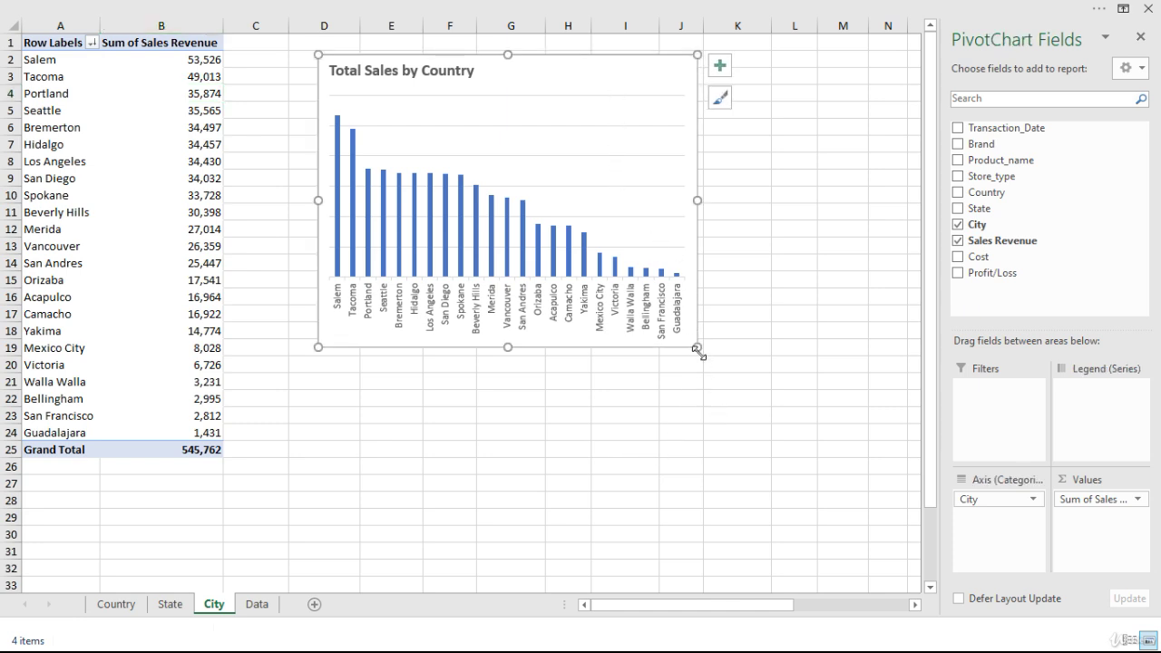
left_click_drag(699, 350, 829, 377)
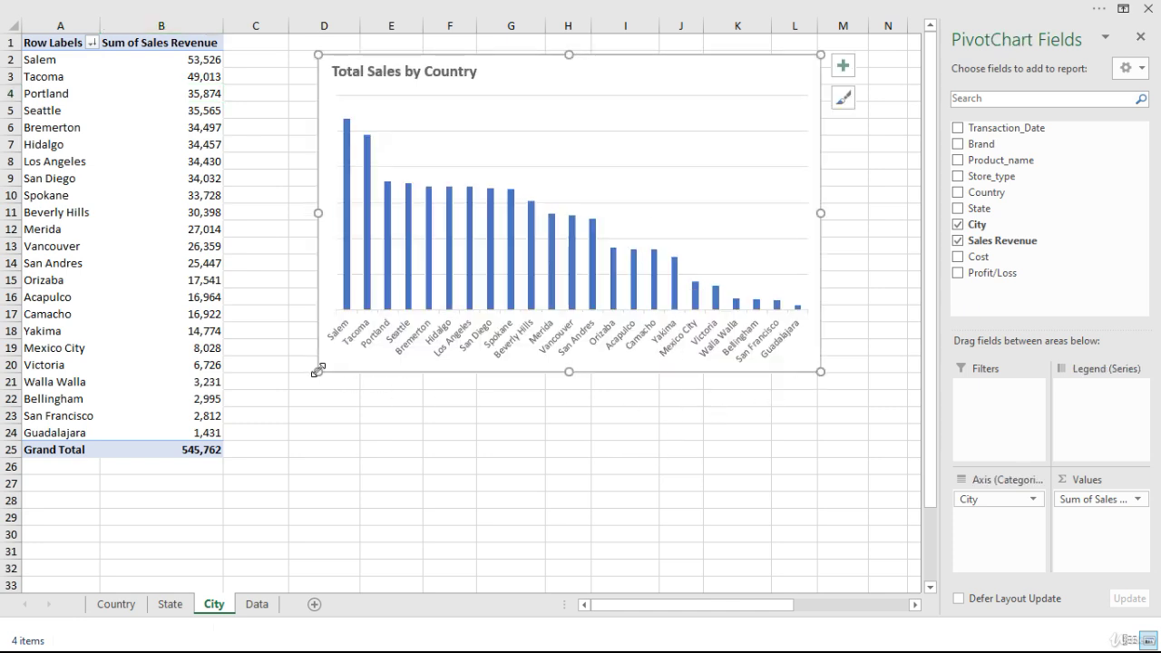
left_click_drag(318, 371, 272, 372)
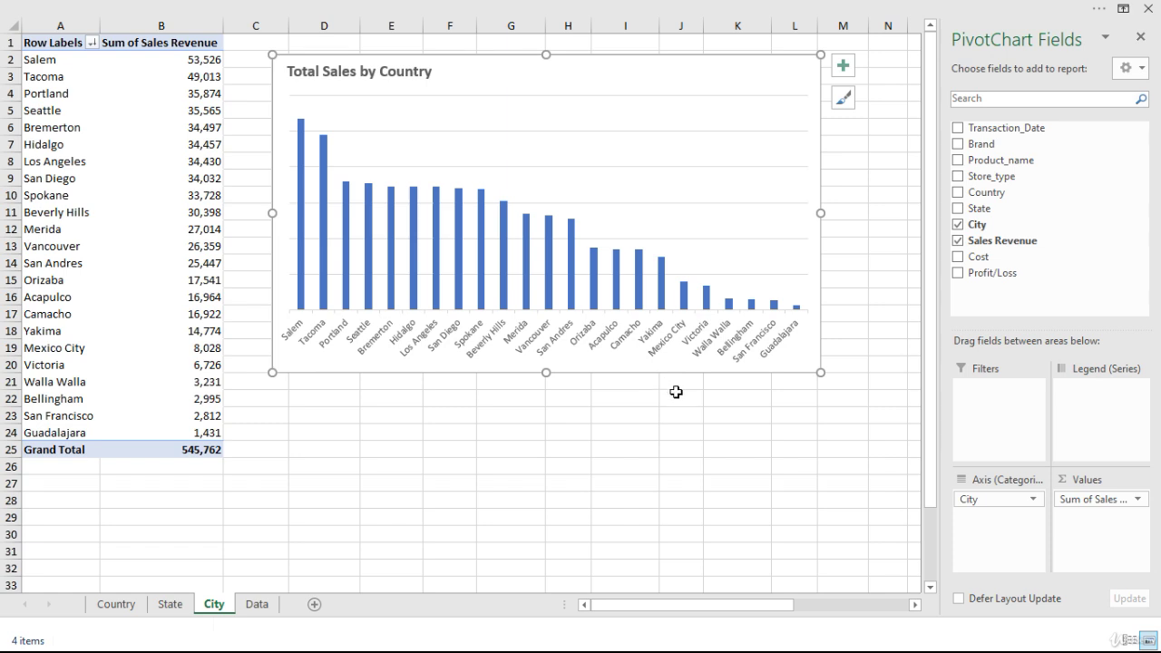